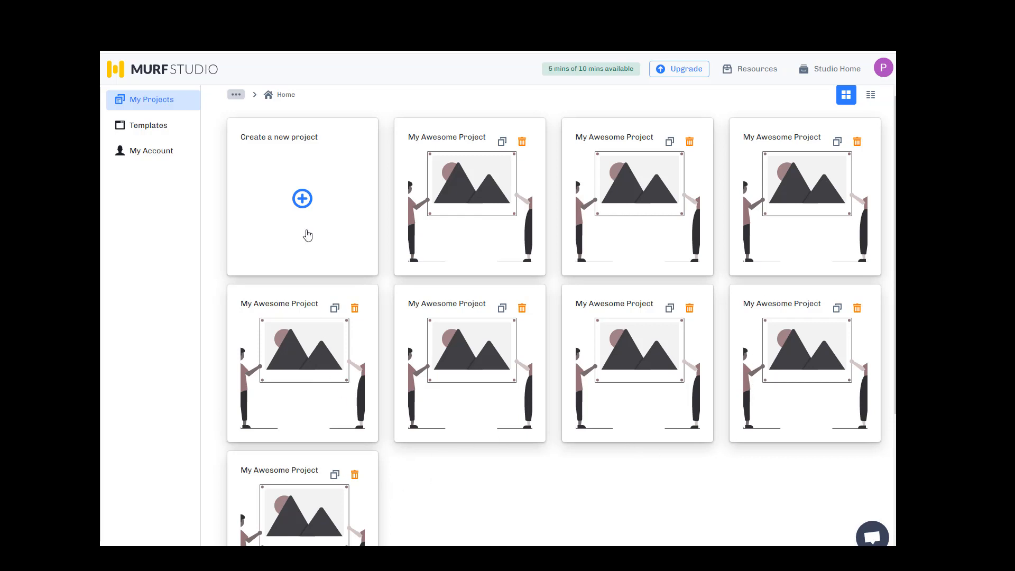
Browse the project templates, preview the EV Charging App video and check its playback options.
{"action": "left_click", "coordinate": [158, 129]}
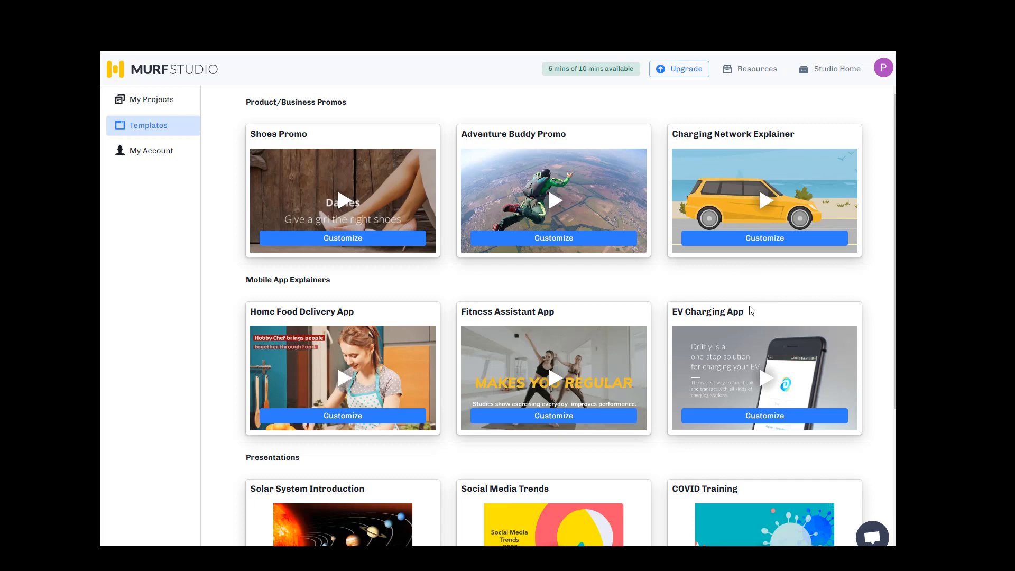
{"action": "scroll", "coordinate": [727, 269], "scroll_direction": "down", "scroll_amount": 3}
{"action": "scroll", "coordinate": [717, 248], "scroll_direction": "up", "scroll_amount": 2}
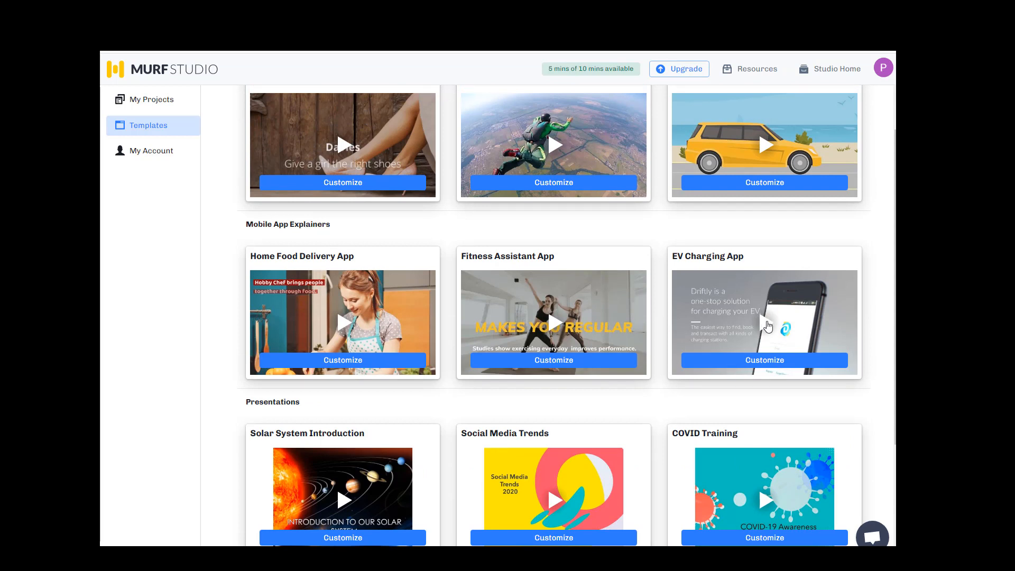
{"action": "left_click", "coordinate": [768, 326]}
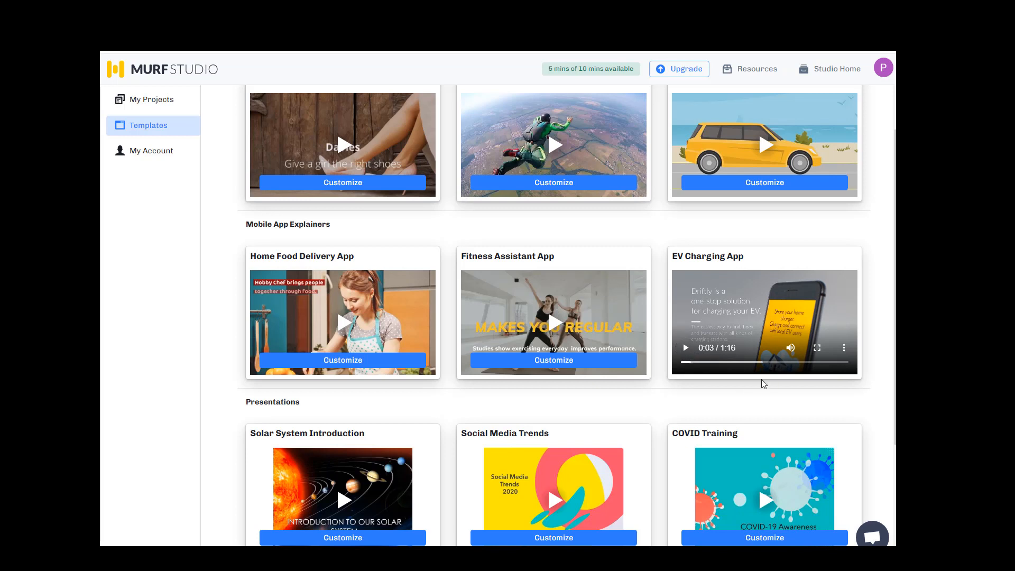
{"action": "left_click", "coordinate": [844, 350]}
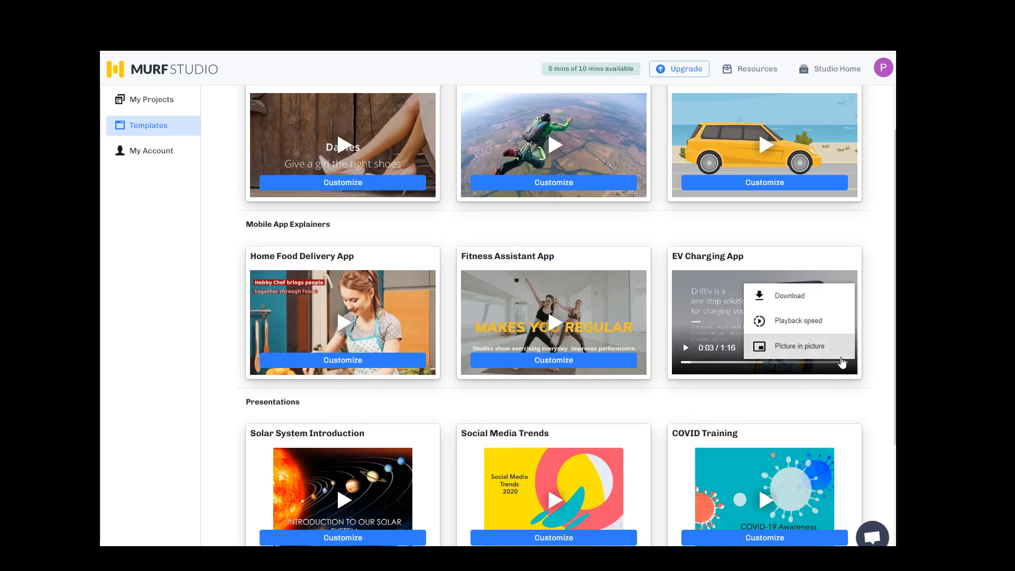
{"action": "left_click", "coordinate": [741, 231]}
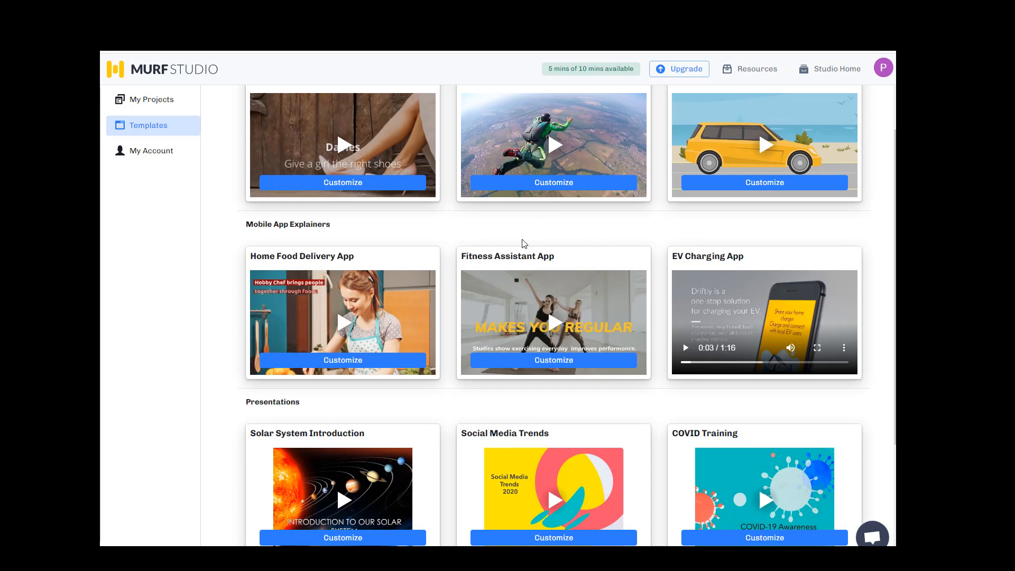
Start a new project from the projects overview.
{"action": "left_click", "coordinate": [148, 100]}
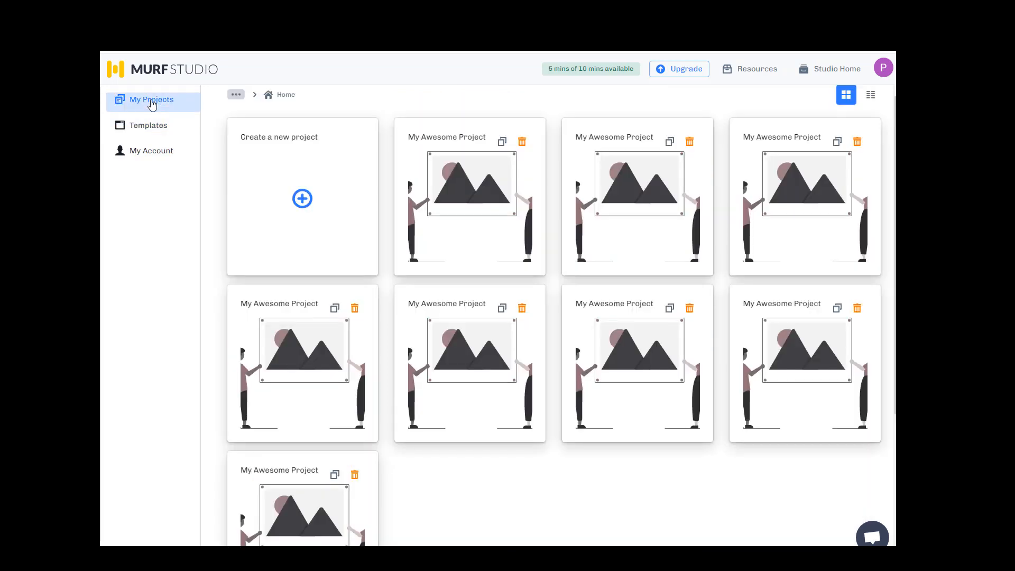
{"action": "left_click", "coordinate": [301, 200]}
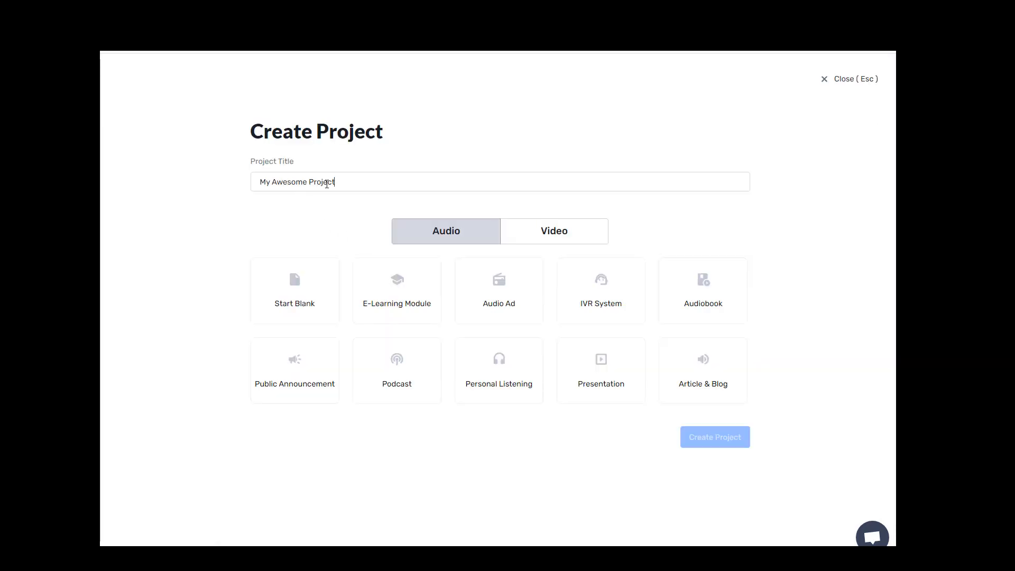
{"action": "left_click_drag", "start_coordinate": [349, 186], "coordinate": [209, 188]}
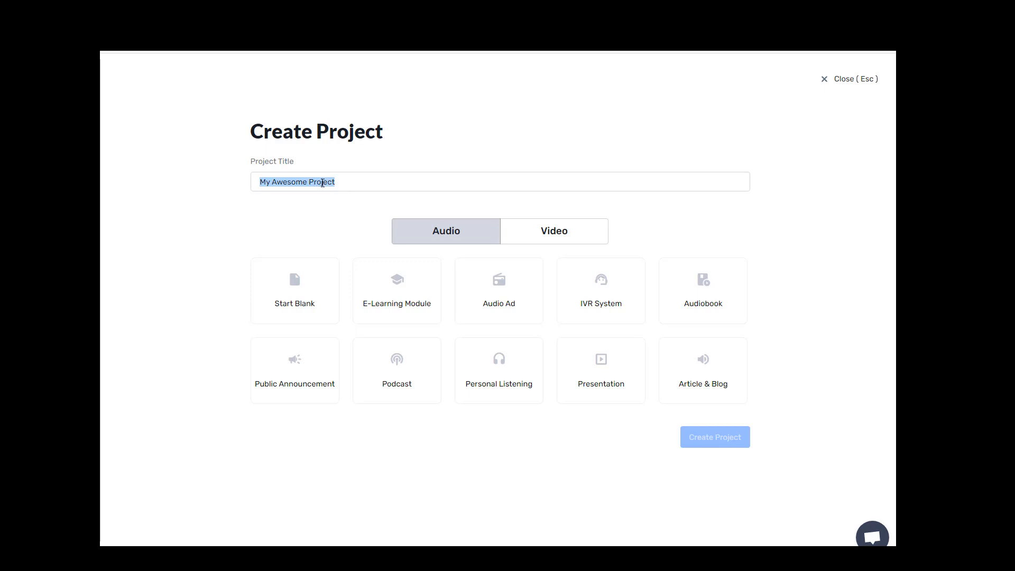
{"action": "left_click", "coordinate": [371, 177]}
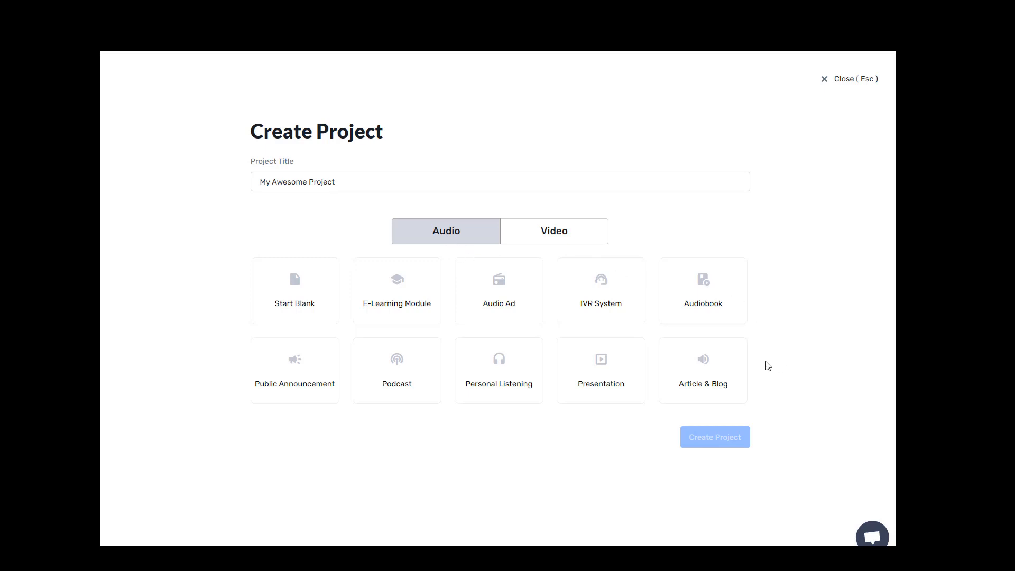
{"action": "left_click", "coordinate": [700, 379]}
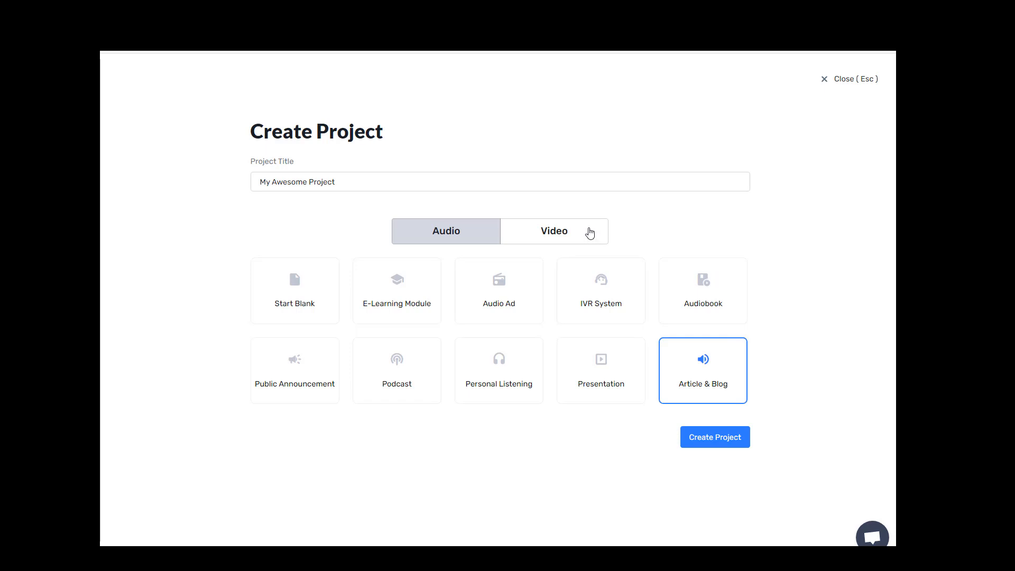
Create the project as a video of the Explainer Video type.
{"action": "left_click", "coordinate": [574, 234]}
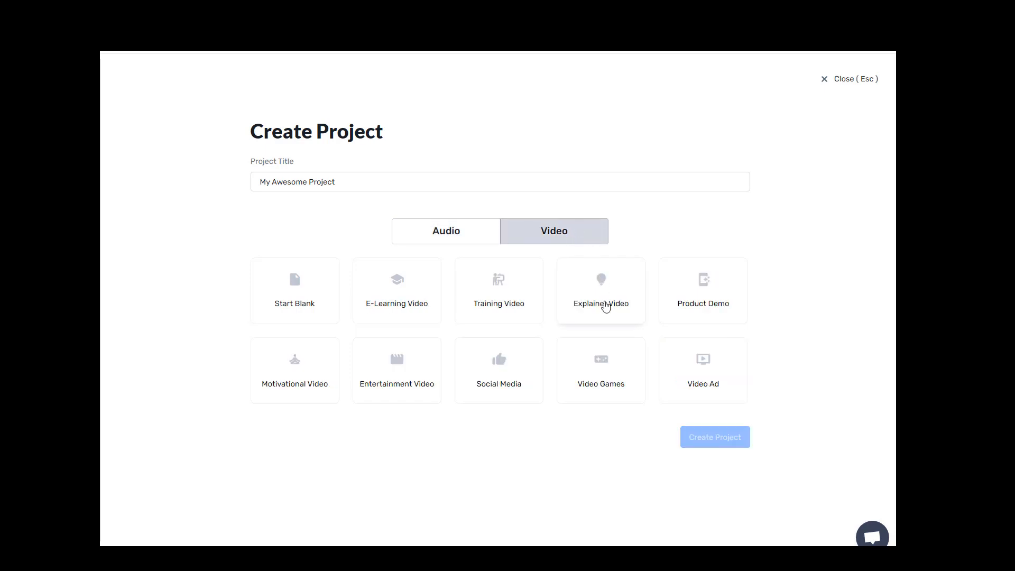
{"action": "left_click", "coordinate": [606, 307]}
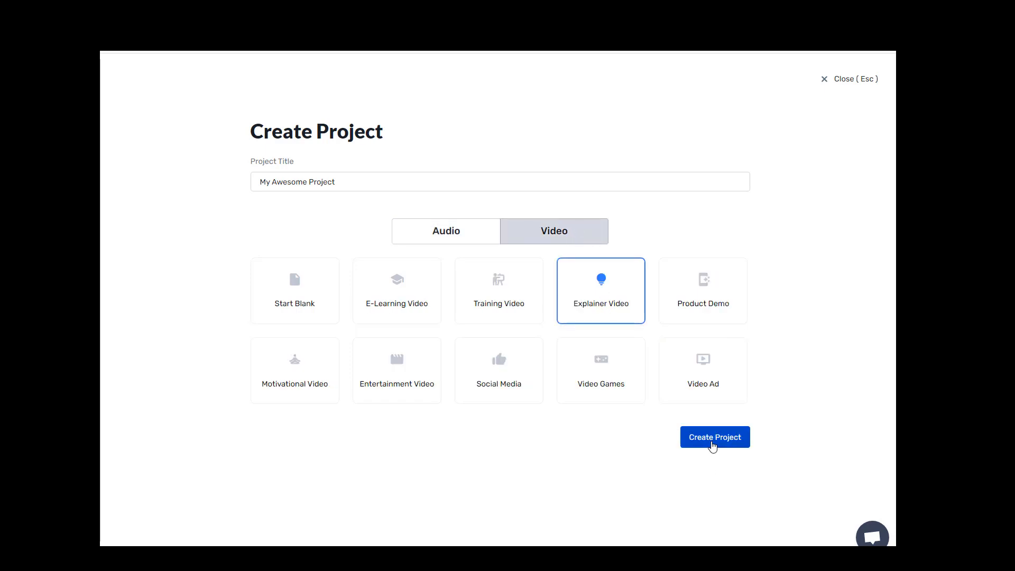
{"action": "left_click", "coordinate": [714, 438]}
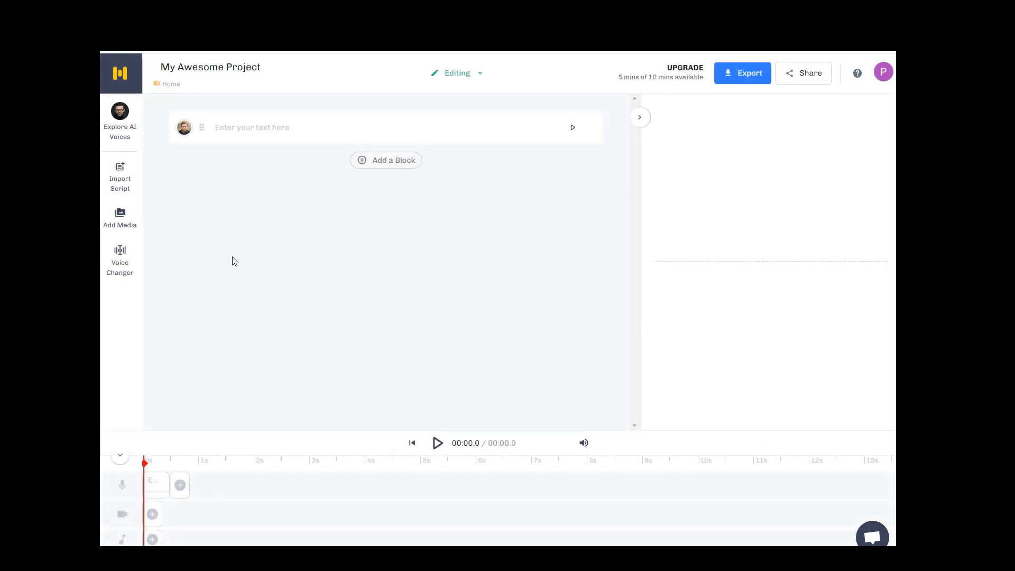
Open the AI voice library and look through the available English voices and the alternate suggestions.
{"action": "left_click", "coordinate": [125, 135]}
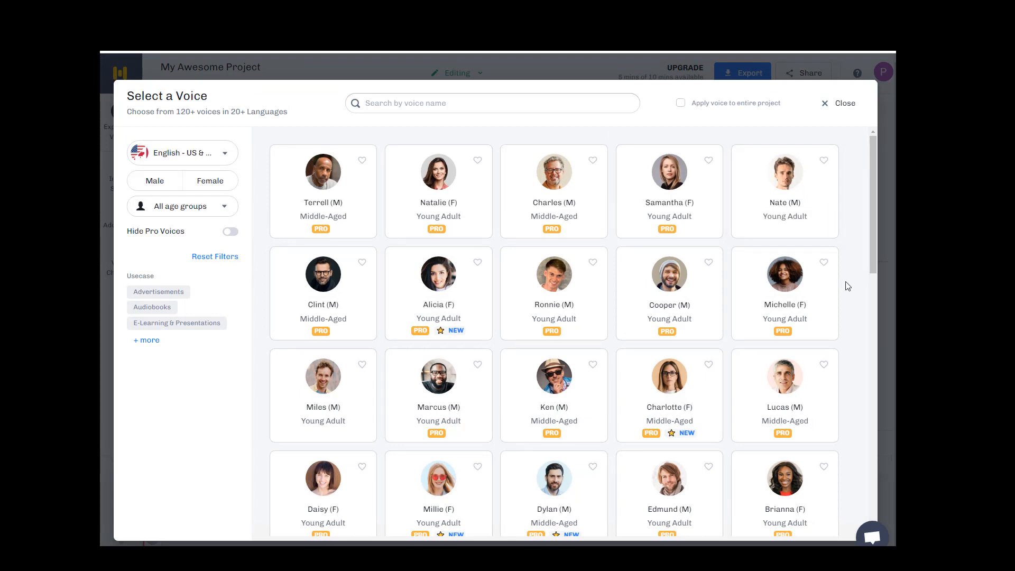
{"action": "scroll", "coordinate": [846, 305], "scroll_direction": "down", "scroll_amount": 1}
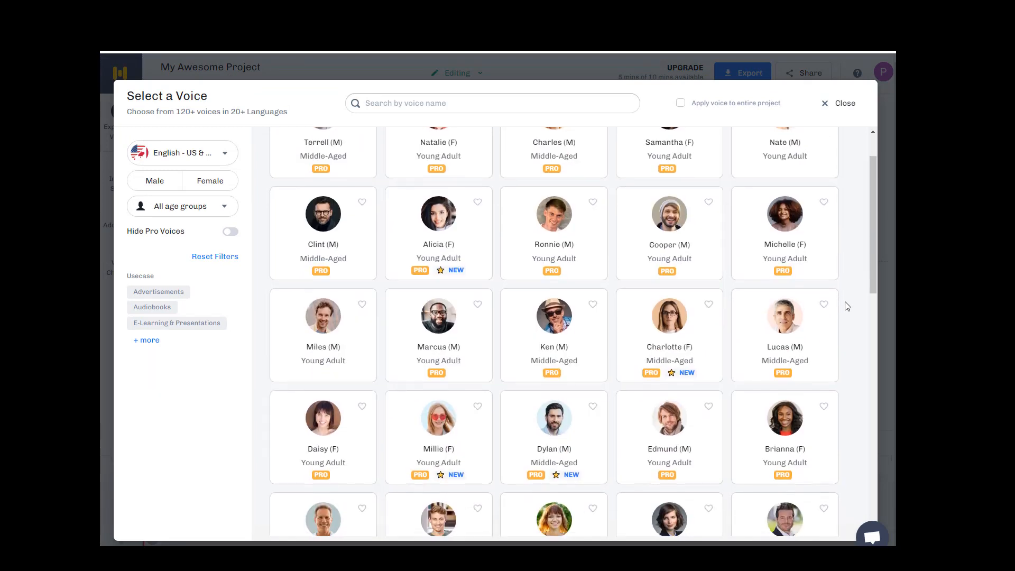
{"action": "scroll", "coordinate": [846, 305], "scroll_direction": "down", "scroll_amount": 1}
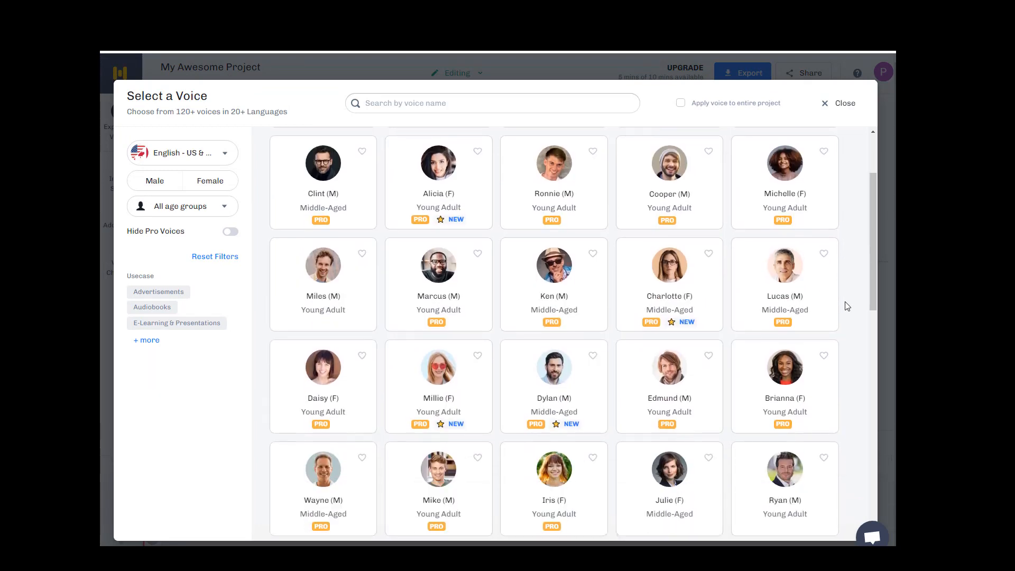
{"action": "scroll", "coordinate": [846, 305], "scroll_direction": "up", "scroll_amount": 2}
{"action": "scroll", "coordinate": [846, 305], "scroll_direction": "down", "scroll_amount": 2}
{"action": "scroll", "coordinate": [848, 337], "scroll_direction": "down", "scroll_amount": 4}
{"action": "scroll", "coordinate": [844, 335], "scroll_direction": "up", "scroll_amount": 6}
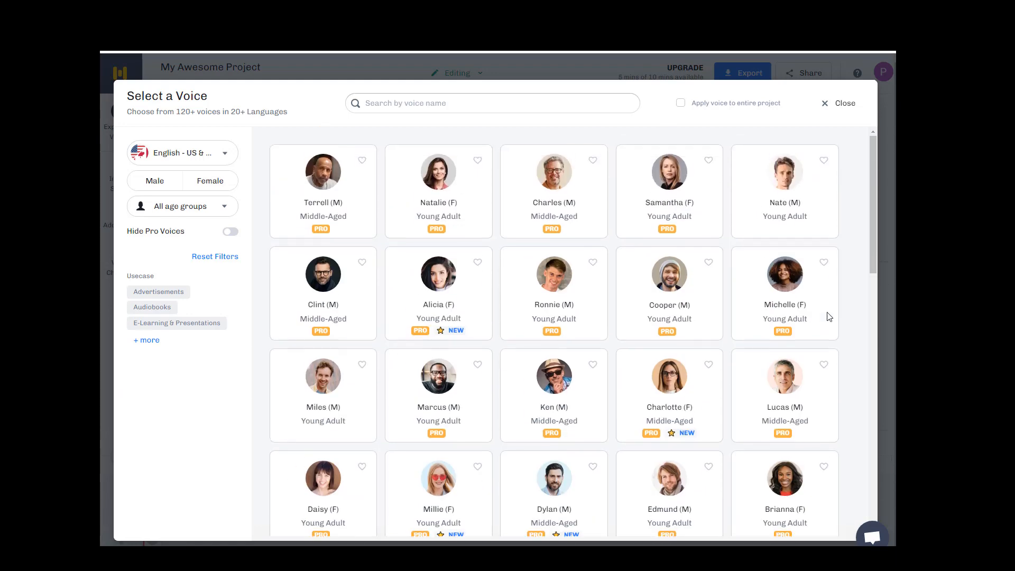
{"action": "scroll", "coordinate": [521, 282], "scroll_direction": "down", "scroll_amount": 3}
{"action": "scroll", "coordinate": [520, 282], "scroll_direction": "down", "scroll_amount": 6}
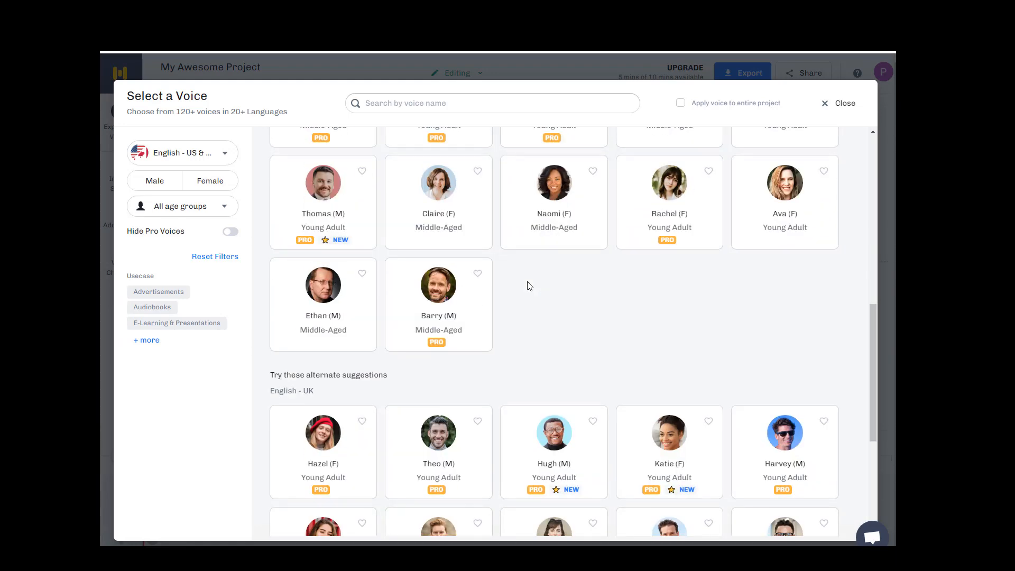
{"action": "scroll", "coordinate": [536, 307], "scroll_direction": "up", "scroll_amount": 4}
{"action": "scroll", "coordinate": [540, 316], "scroll_direction": "up", "scroll_amount": 5}
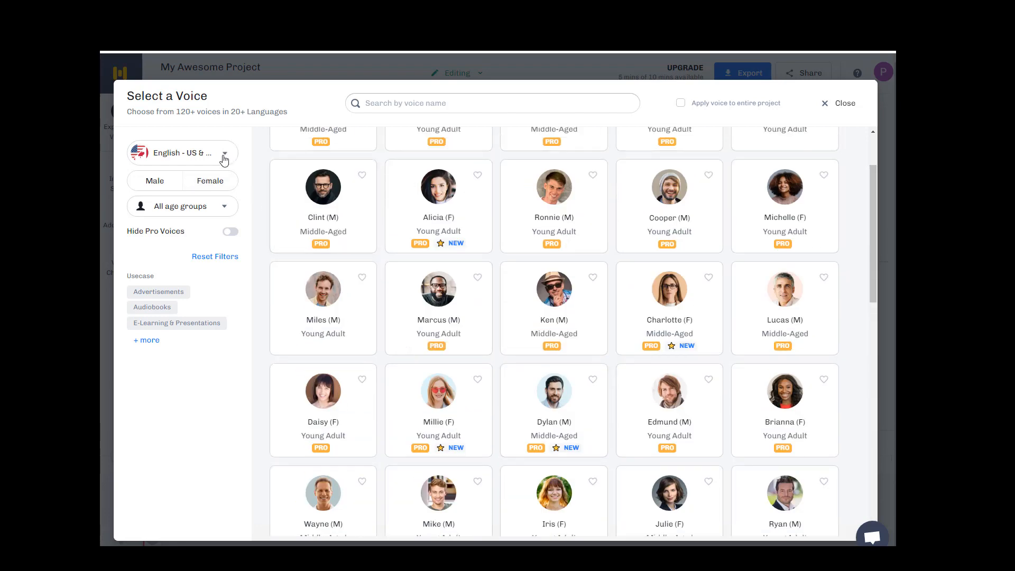
Filter the voices by Spanish - Mexico and play the sample of the Lola voice.
{"action": "left_click", "coordinate": [225, 158]}
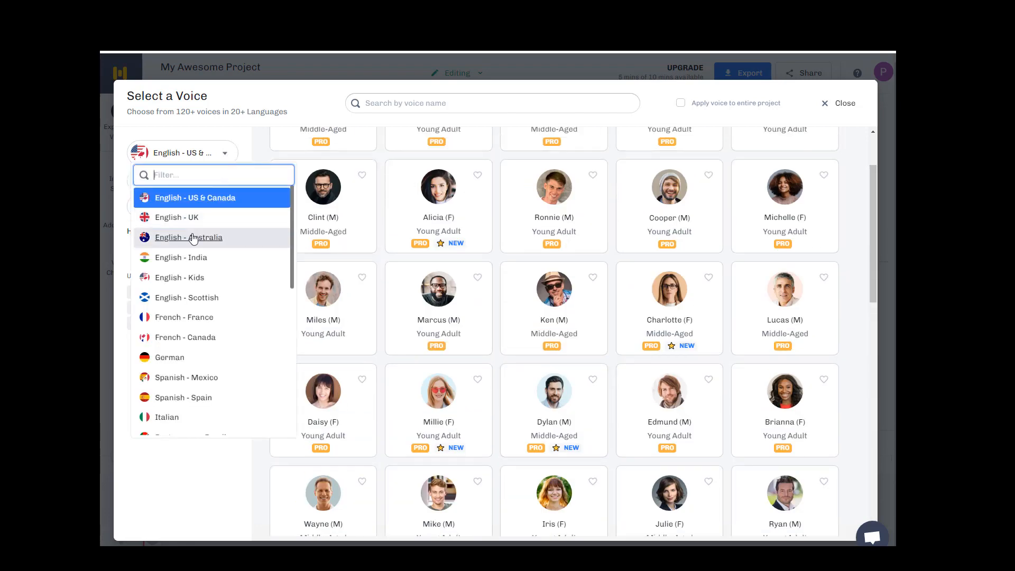
{"action": "scroll", "coordinate": [194, 247], "scroll_direction": "down", "scroll_amount": 1}
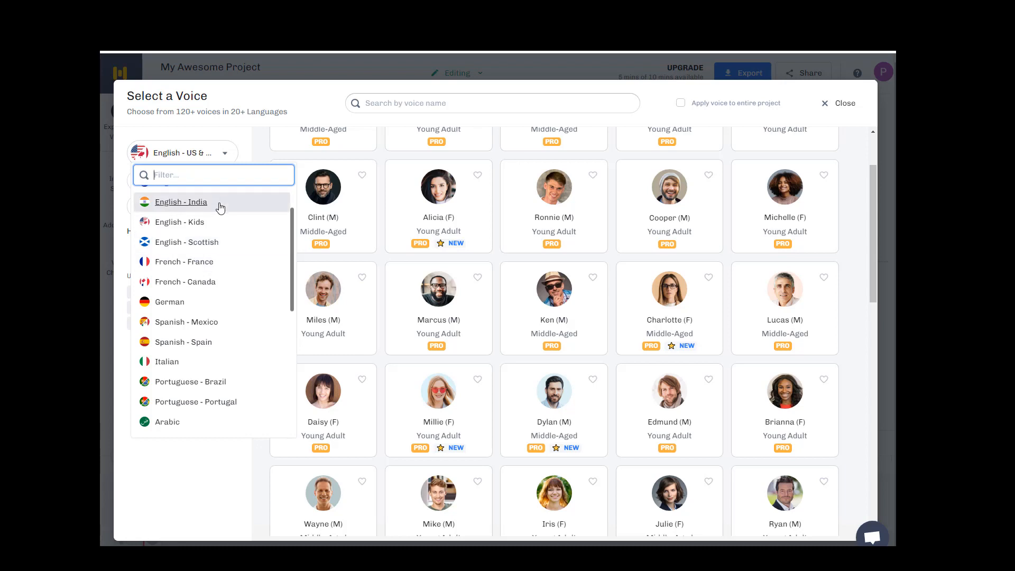
{"action": "left_click", "coordinate": [189, 326]}
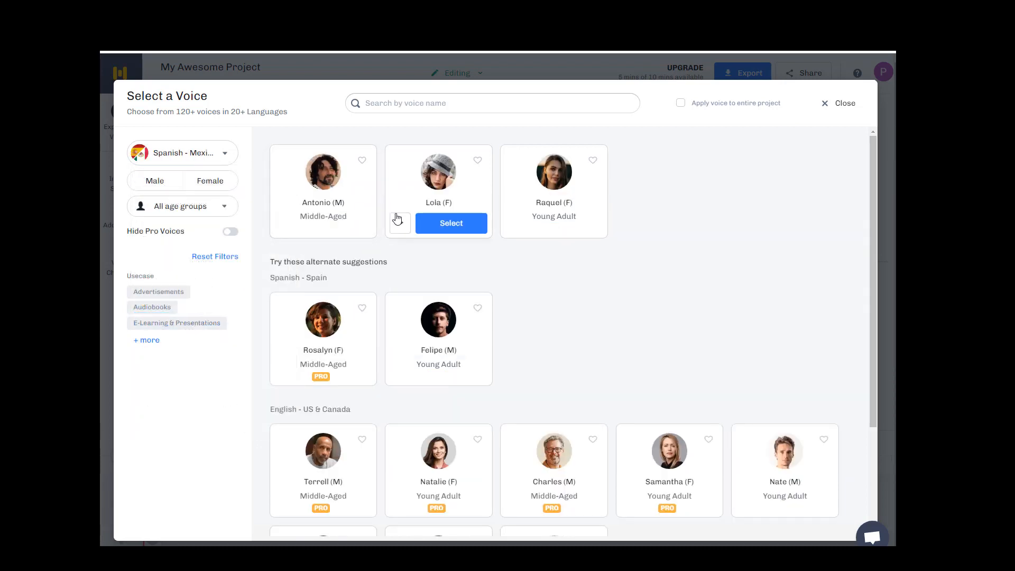
{"action": "left_click", "coordinate": [398, 226]}
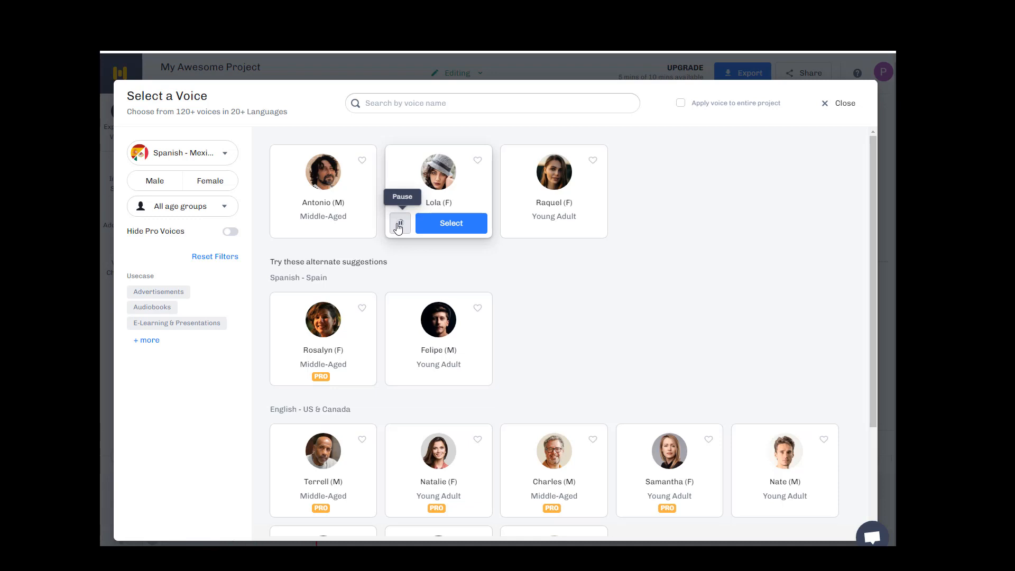
Set the voice language to English - US & Canada and listen to the Cooper voice sample.
{"action": "left_click", "coordinate": [230, 163]}
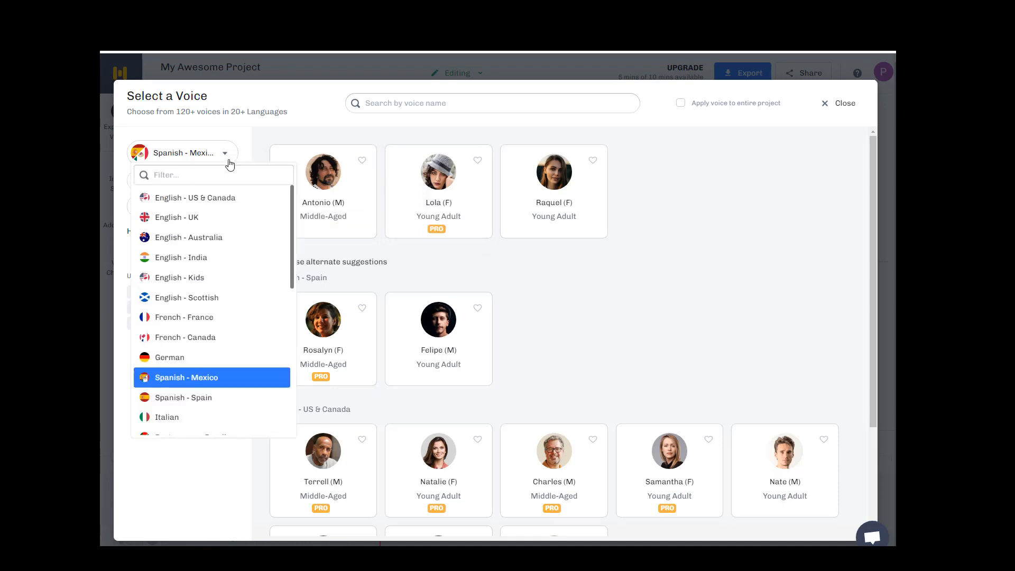
{"action": "left_click", "coordinate": [191, 198]}
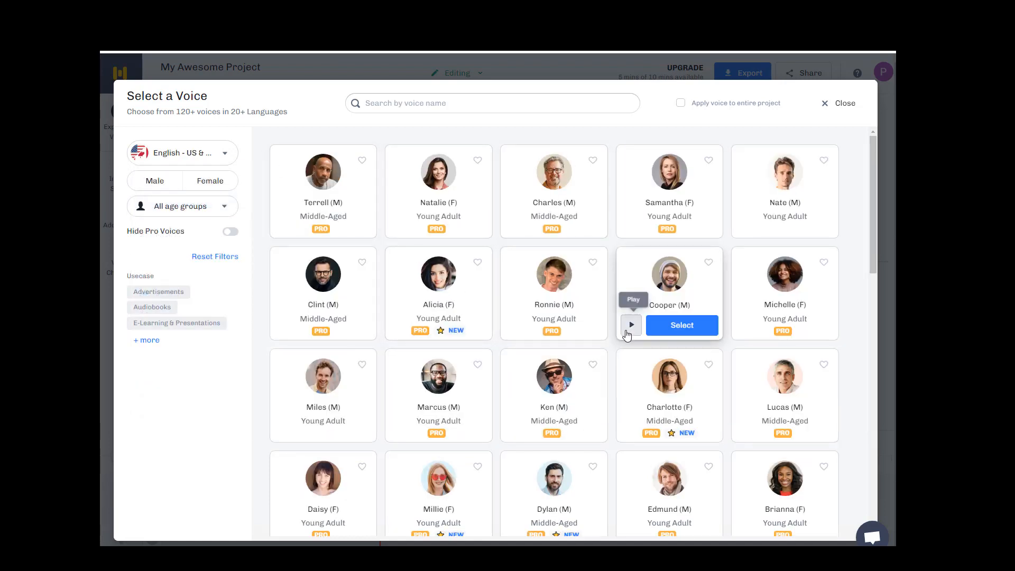
{"action": "left_click", "coordinate": [630, 327]}
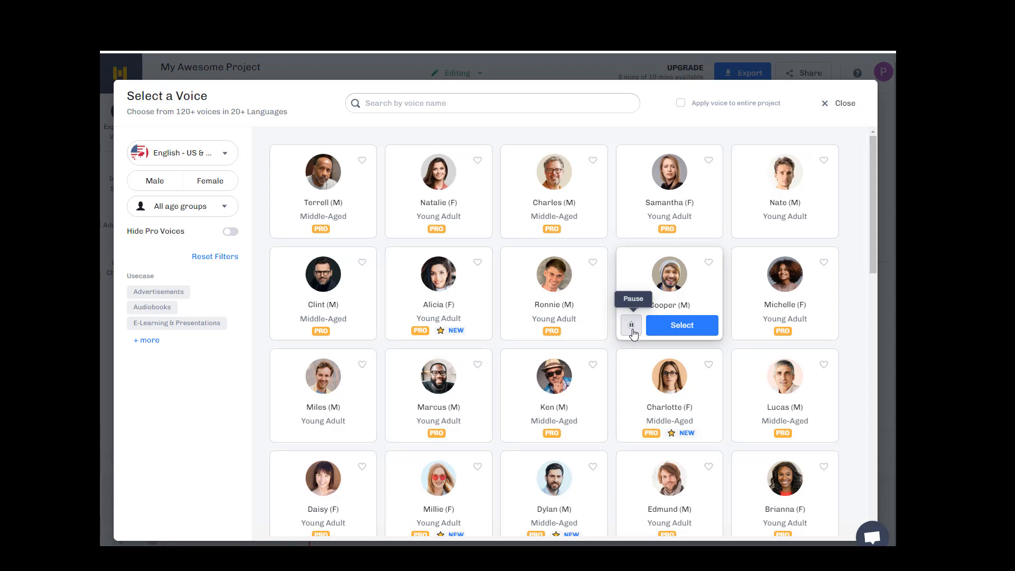
{"action": "left_click", "coordinate": [632, 332]}
Browse the English voices, view them filtered by male and by female, and close the voice library.
{"action": "mouse_move", "coordinate": [395, 433]}
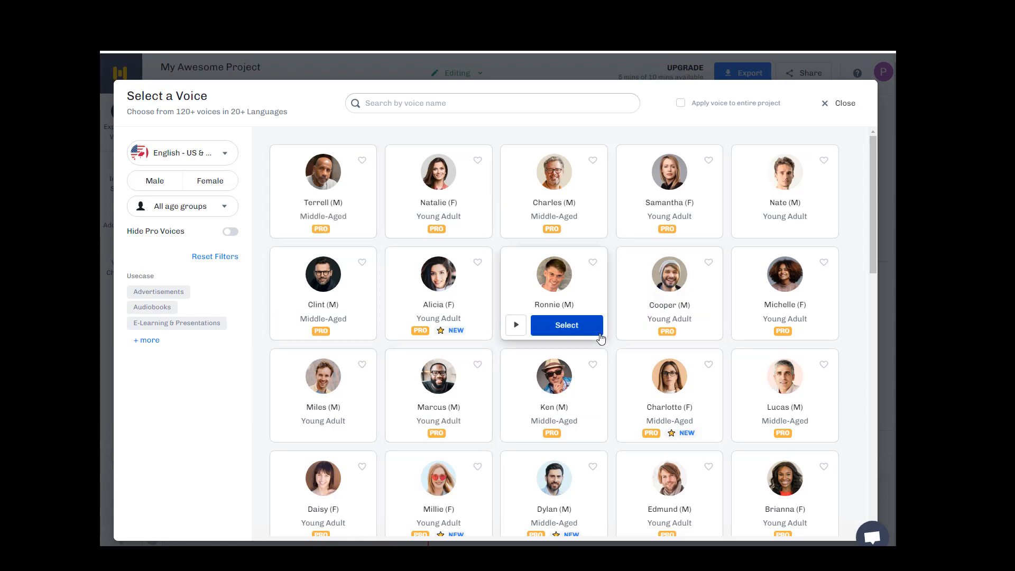
{"action": "scroll", "coordinate": [856, 294], "scroll_direction": "down", "scroll_amount": 1}
{"action": "scroll", "coordinate": [857, 295], "scroll_direction": "down", "scroll_amount": 1}
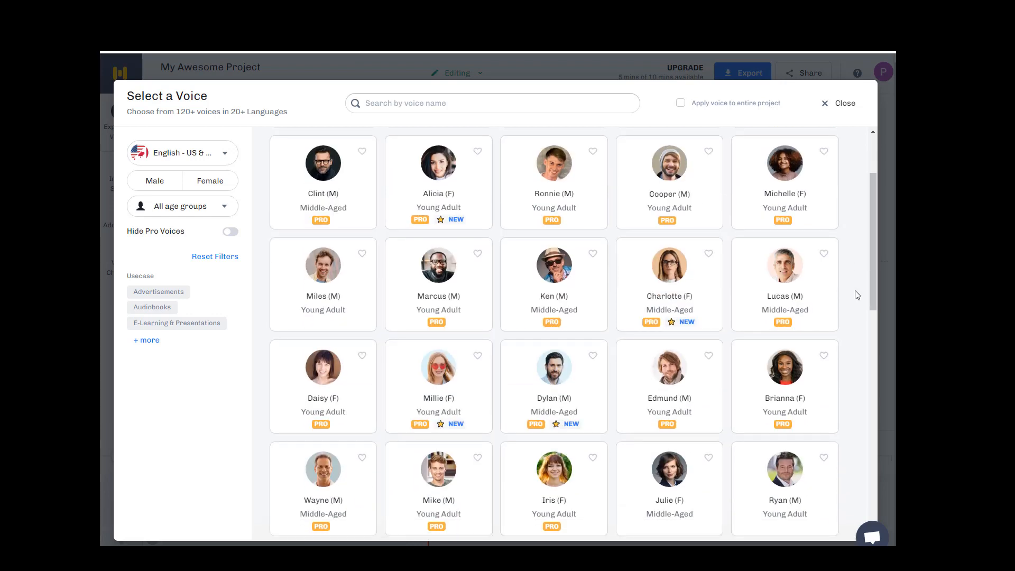
{"action": "scroll", "coordinate": [857, 295], "scroll_direction": "up", "scroll_amount": 1}
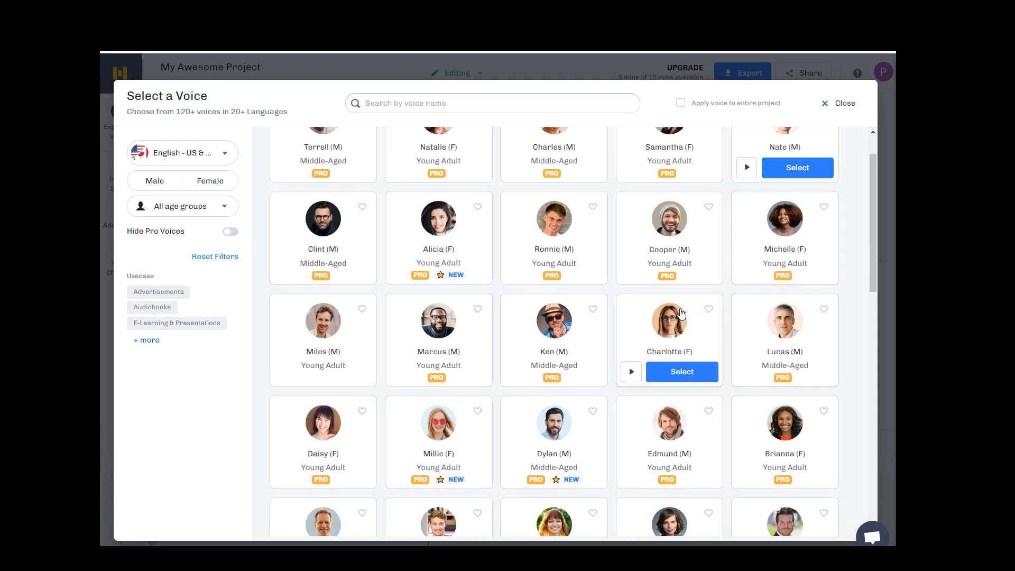
{"action": "scroll", "coordinate": [872, 338], "scroll_direction": "up", "scroll_amount": 1}
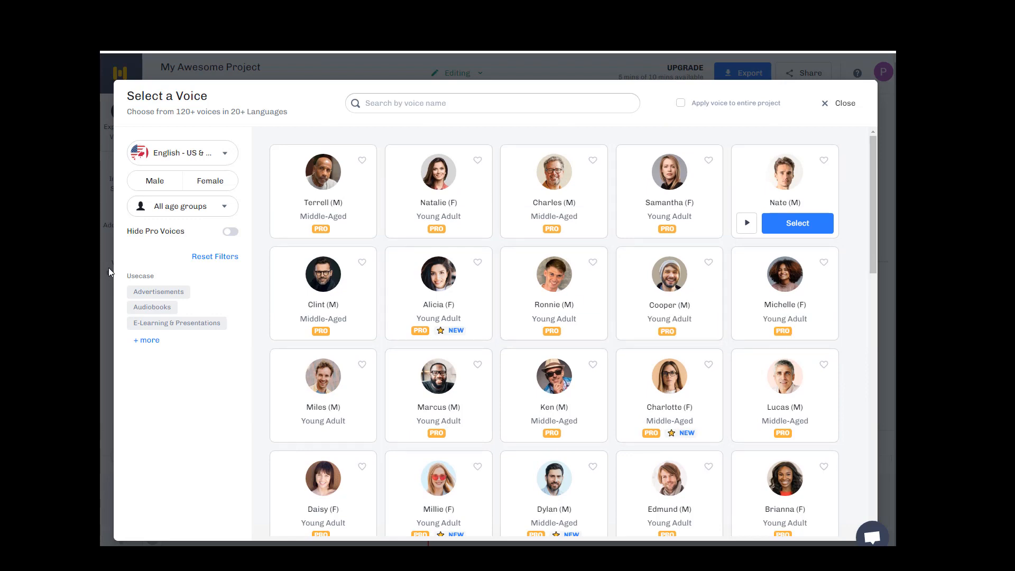
{"action": "left_click", "coordinate": [154, 184]}
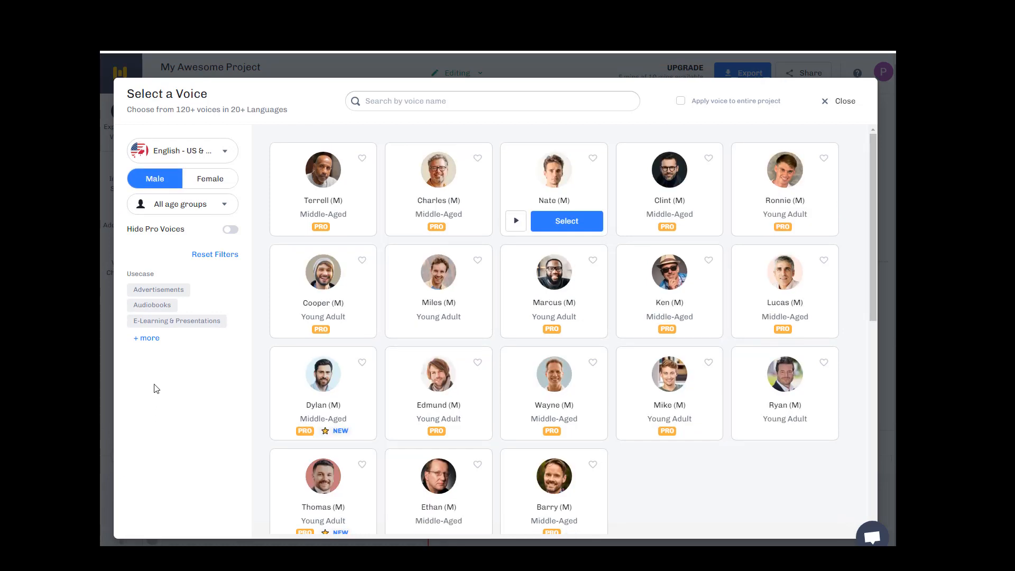
{"action": "left_click", "coordinate": [206, 181]}
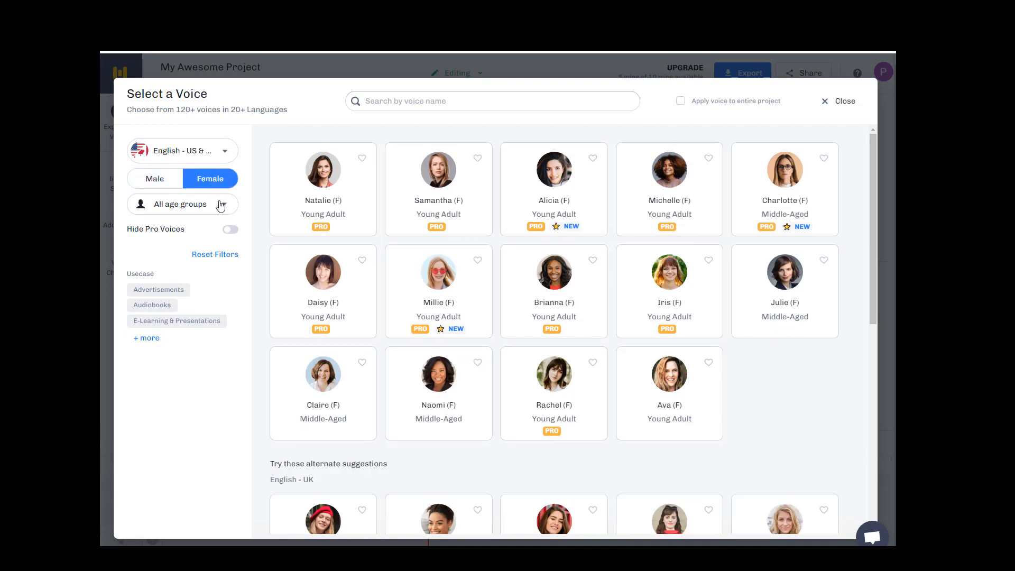
{"action": "mouse_move", "coordinate": [288, 171]}
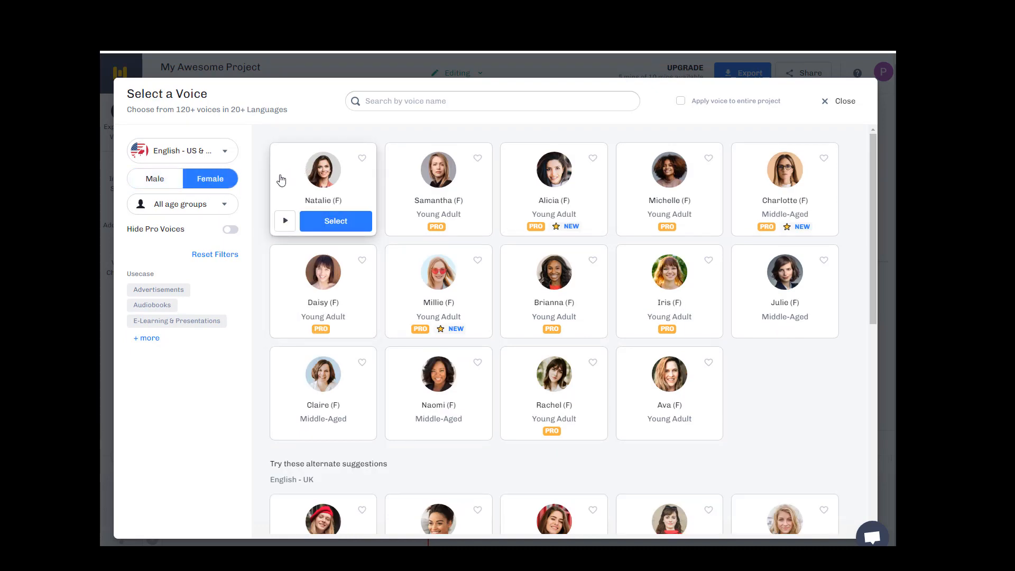
{"action": "left_click", "coordinate": [848, 105]}
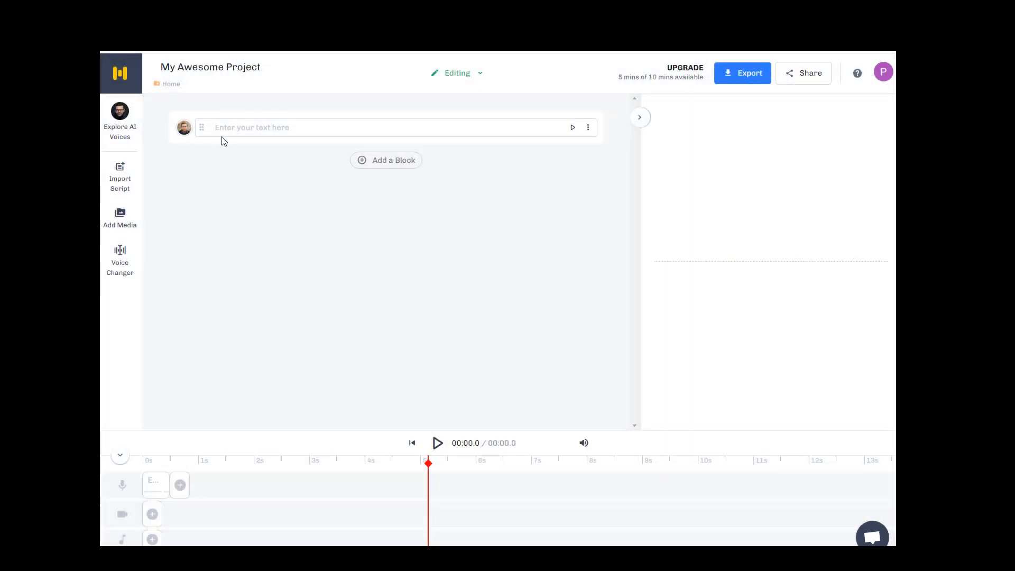
Paste the copied script about the best AI video editing tools into the empty first text block.
{"action": "left_click", "coordinate": [222, 134]}
{"action": "right_click", "coordinate": [236, 155]}
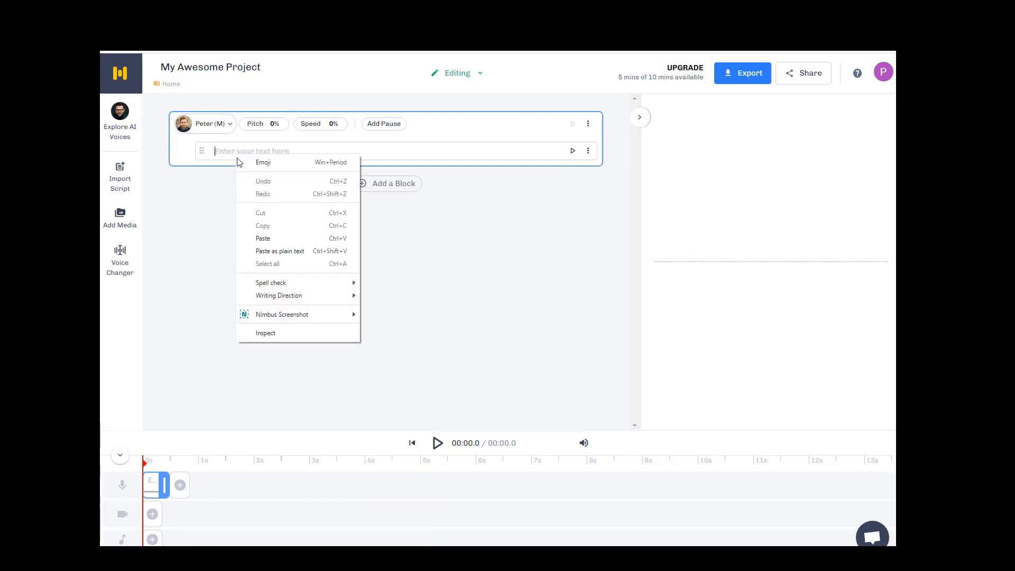
{"action": "left_click", "coordinate": [263, 237]}
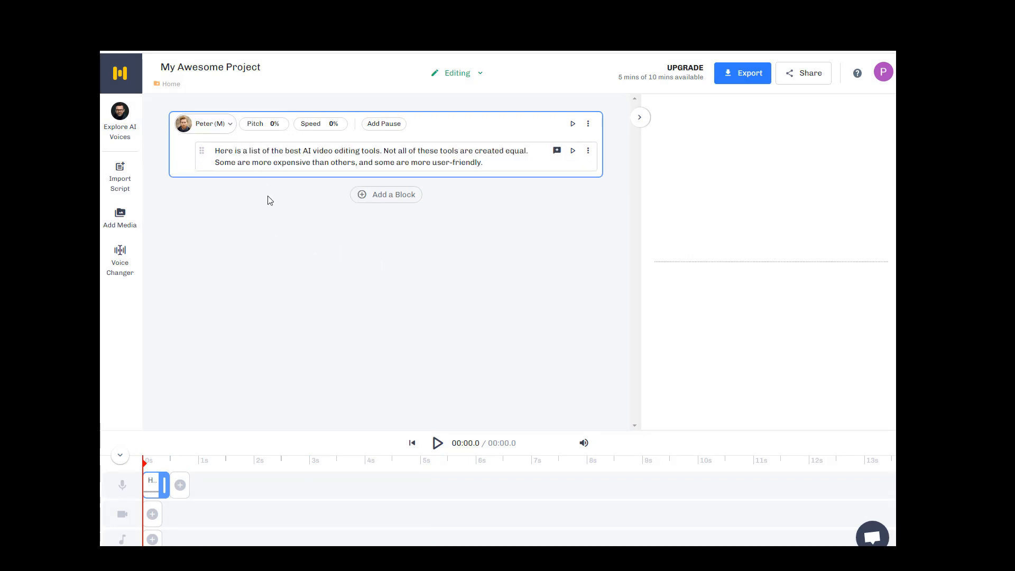
Check the block's speed options, and insert a Weak (0.5s) pause after the sentence ending in "created equal.".
{"action": "left_click", "coordinate": [317, 127]}
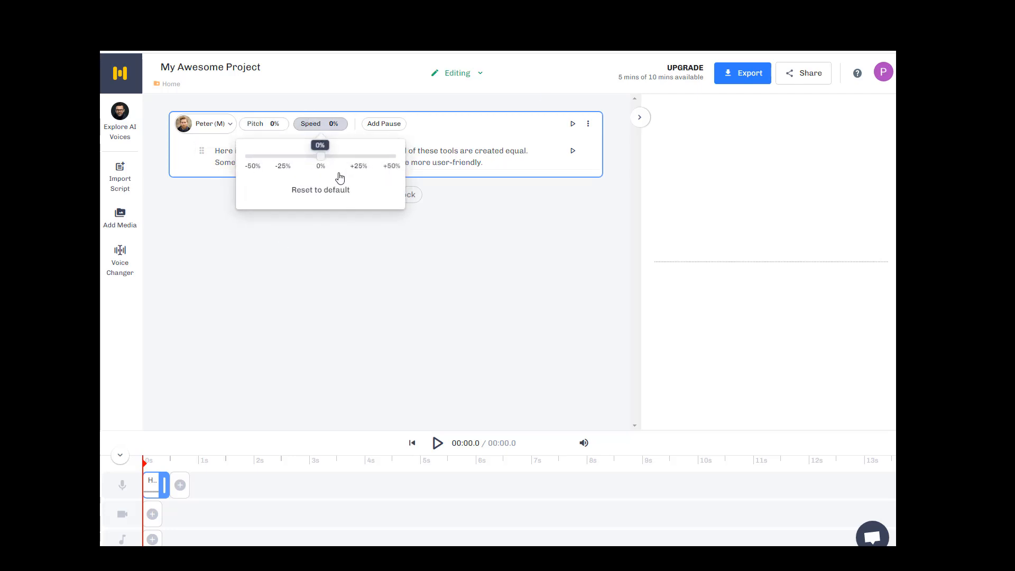
{"action": "left_click", "coordinate": [442, 239]}
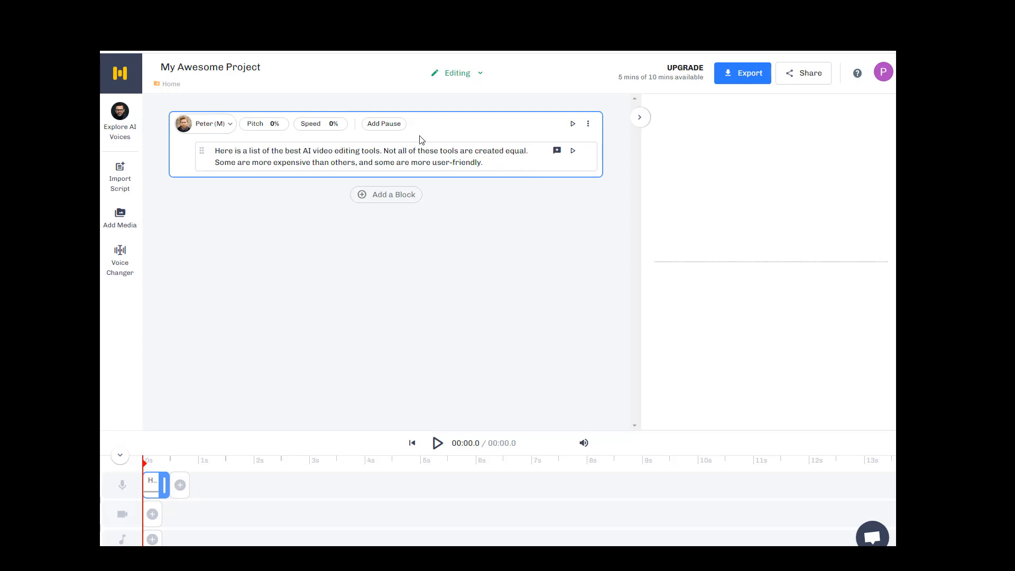
{"action": "left_click", "coordinate": [398, 125]}
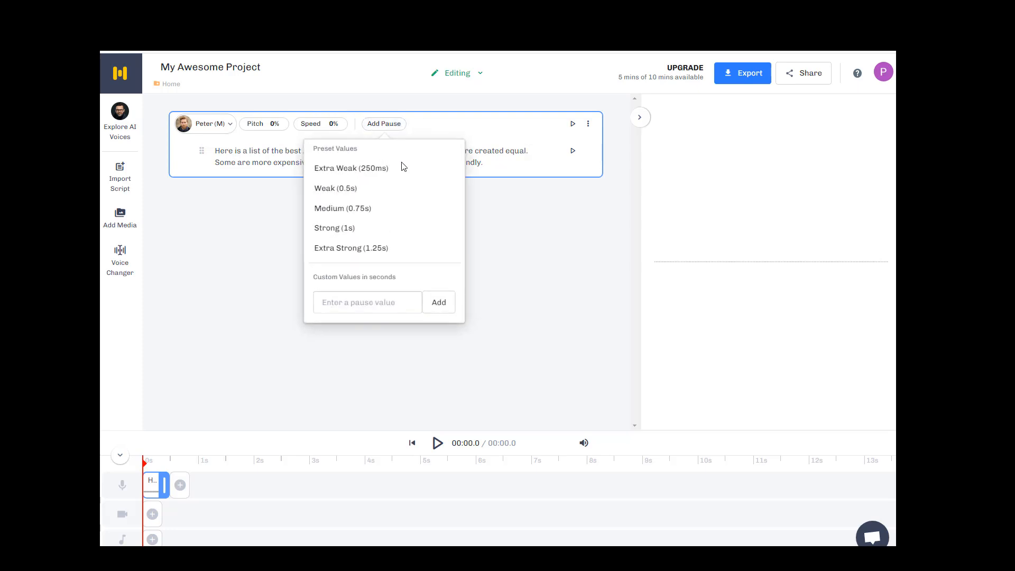
{"action": "left_click", "coordinate": [331, 189]}
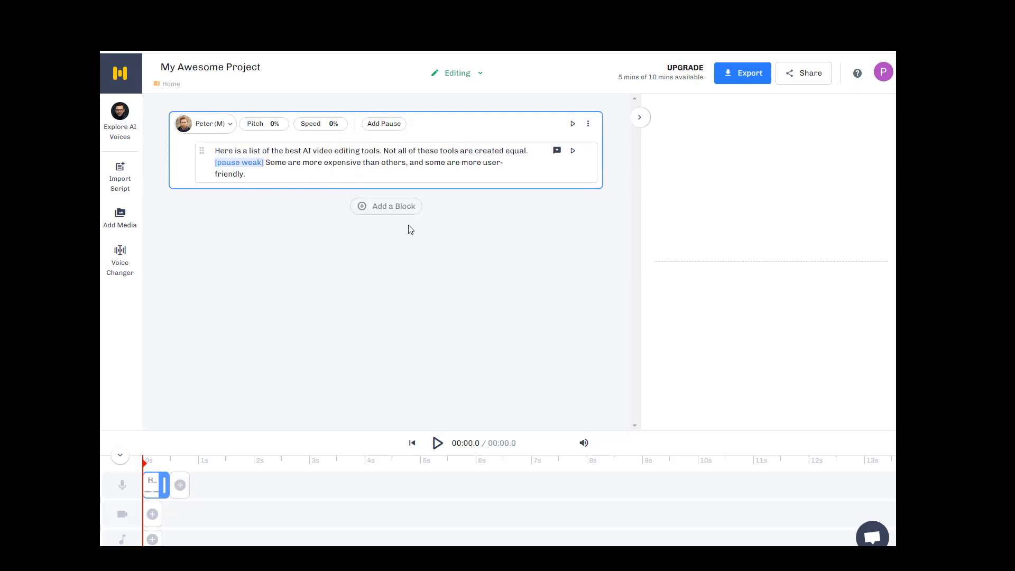
Generate and listen to the first block's voiceover, and change the block's voice to Ruby (F).
{"action": "left_click", "coordinate": [573, 154]}
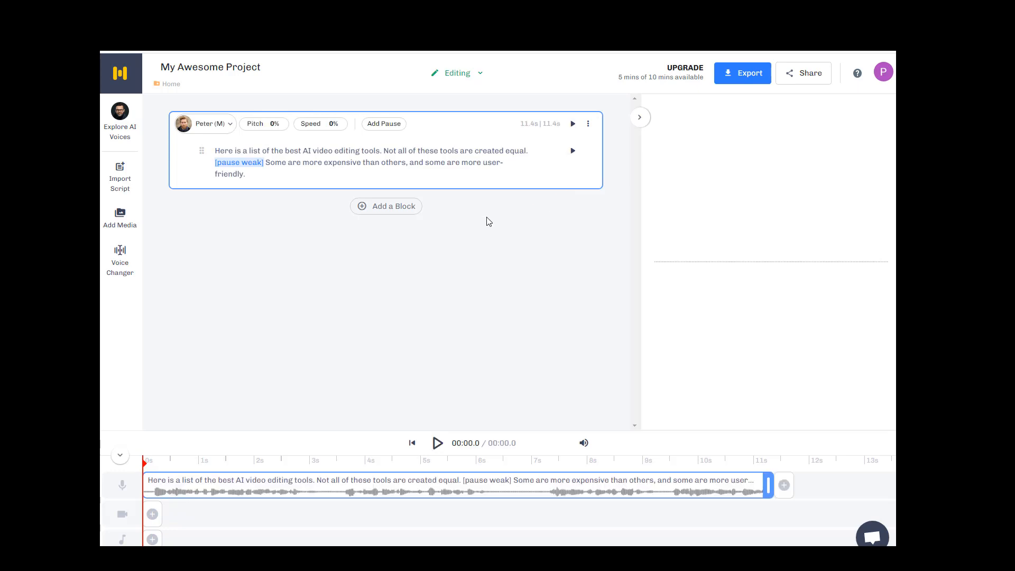
{"action": "left_click", "coordinate": [574, 155]}
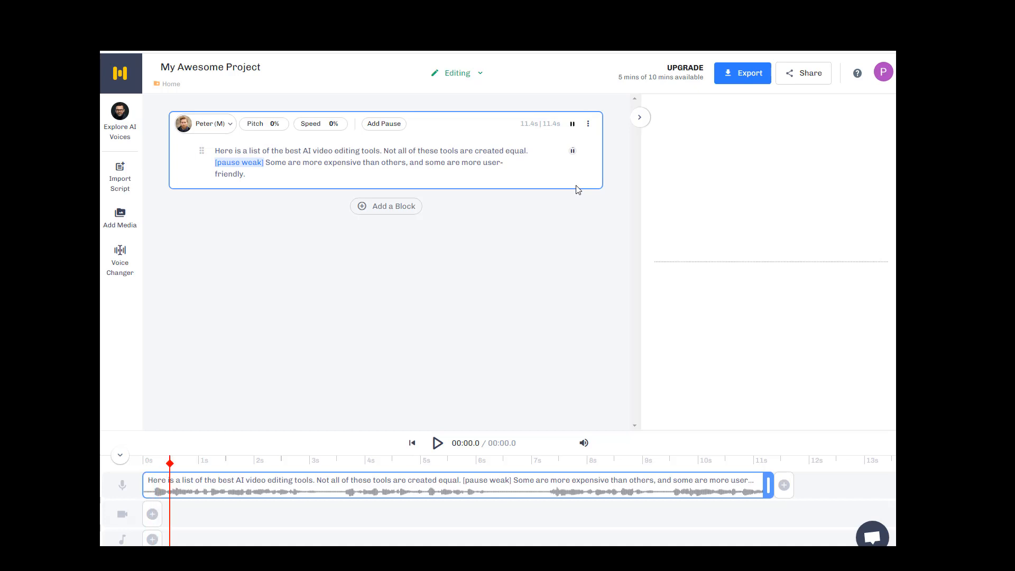
{"action": "left_click", "coordinate": [572, 154]}
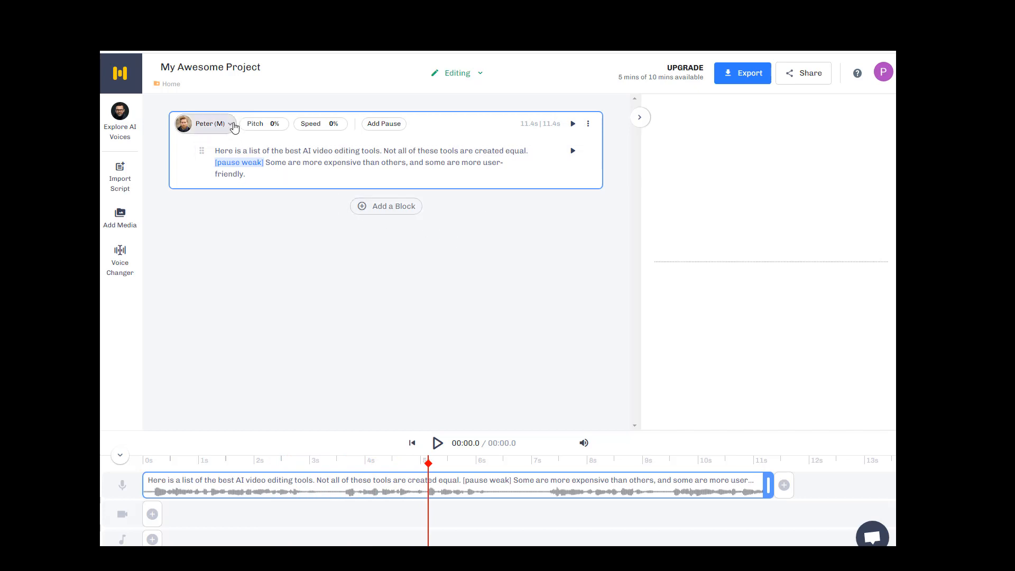
{"action": "left_click", "coordinate": [234, 125]}
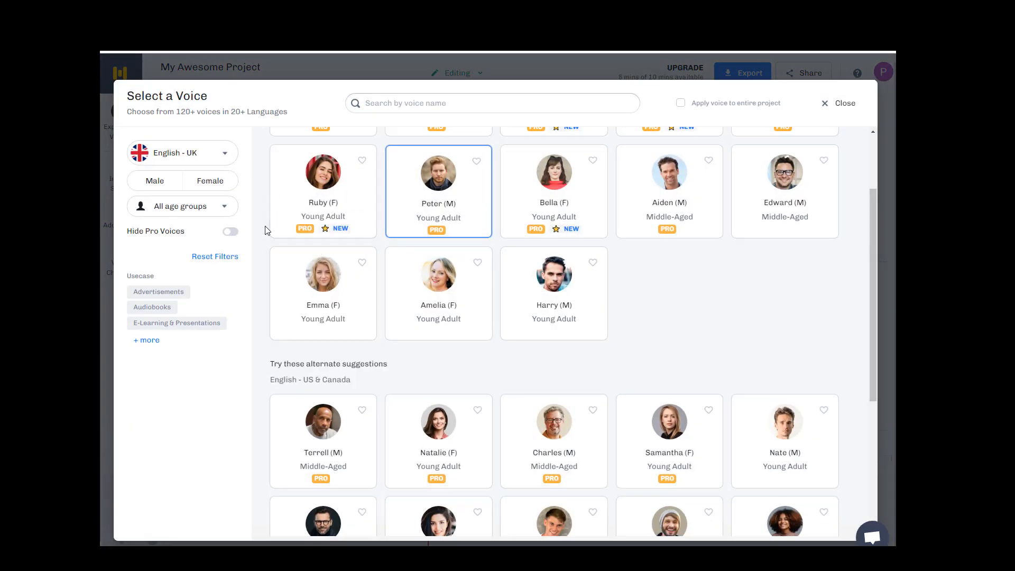
{"action": "left_click", "coordinate": [341, 227]}
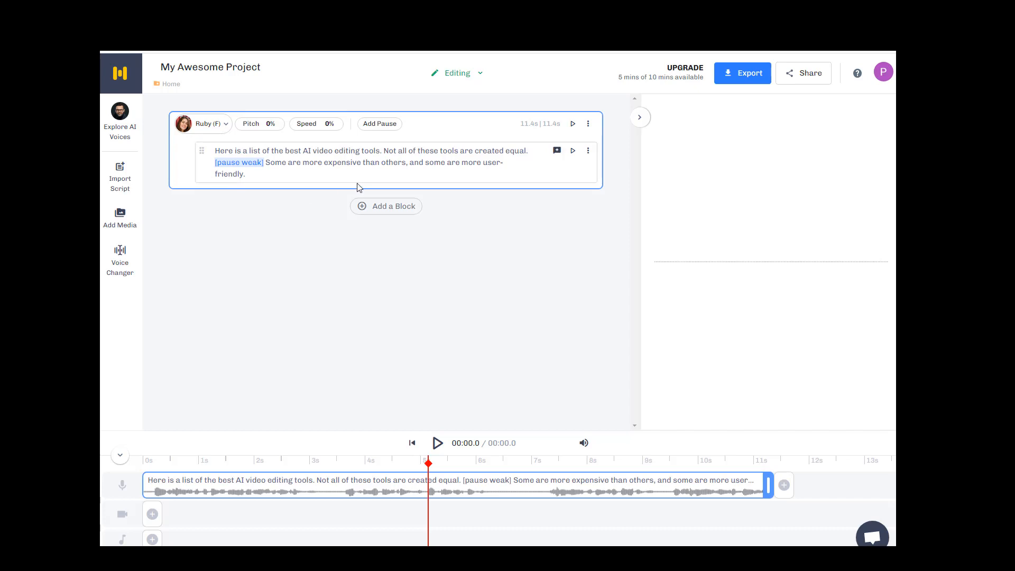
Add a second block containing the same script text and assign it the English - UK voice Harry (M).
{"action": "left_click", "coordinate": [378, 211]}
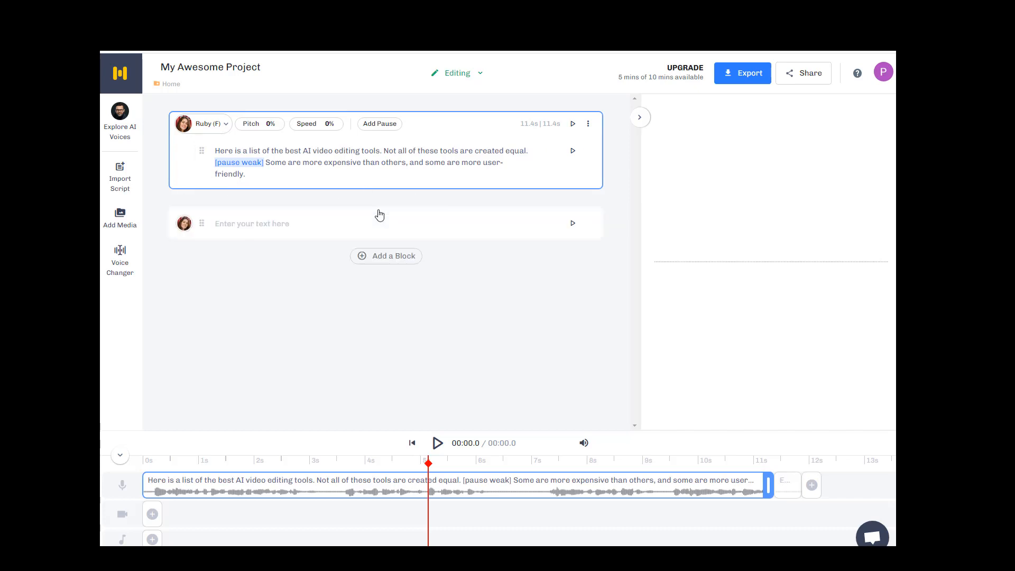
{"action": "right_click", "coordinate": [262, 223]}
{"action": "left_click", "coordinate": [288, 307]}
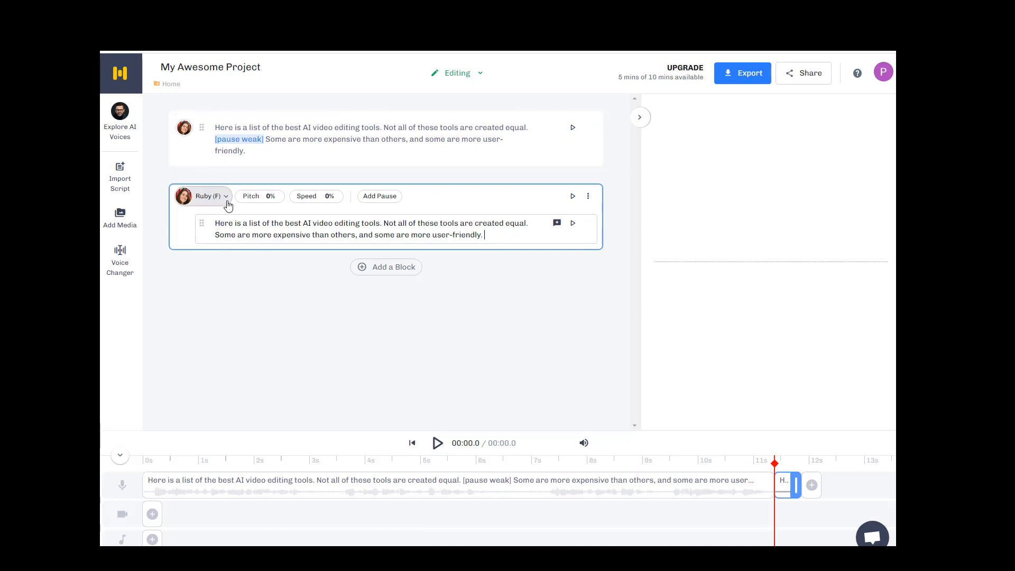
{"action": "left_click", "coordinate": [226, 203]}
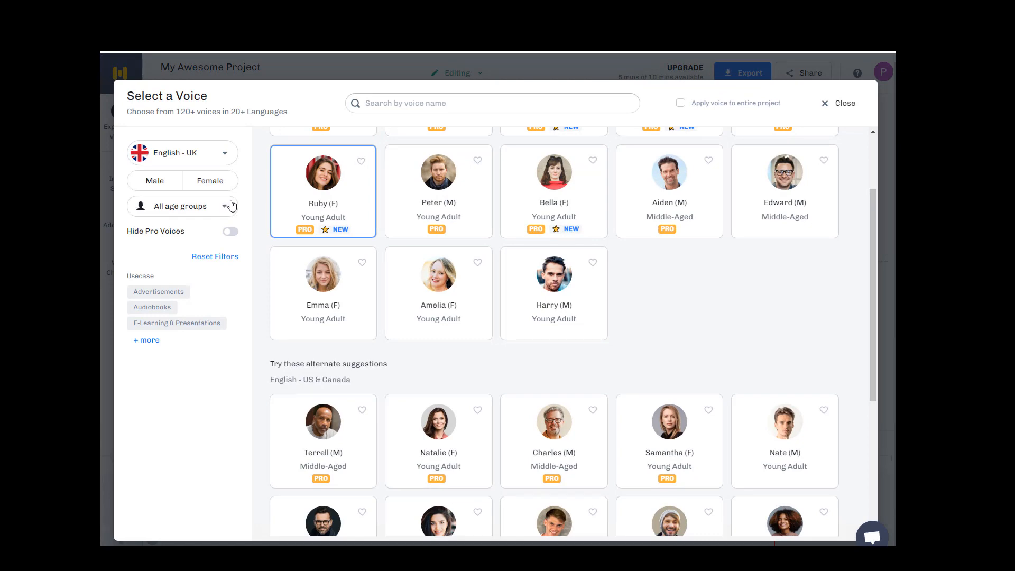
{"action": "mouse_move", "coordinate": [516, 325]}
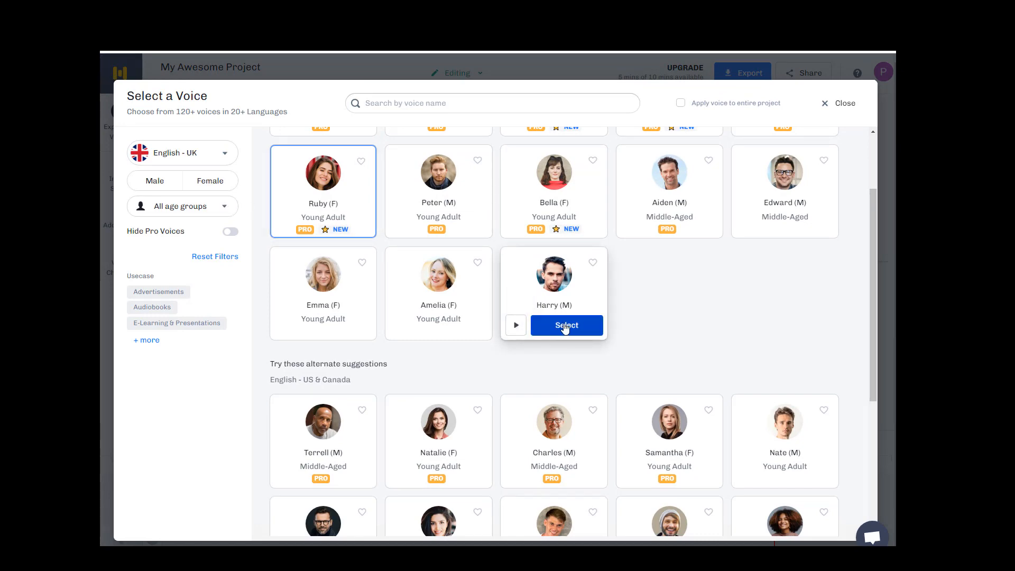
{"action": "left_click", "coordinate": [547, 327]}
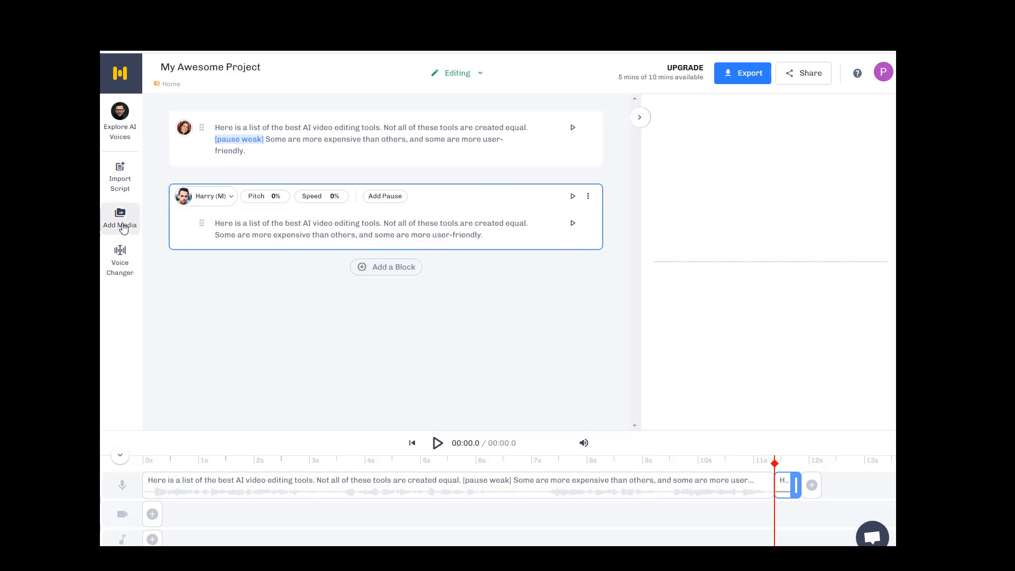
Open the script import dialog to check which file formats it supports, and close it.
{"action": "left_click", "coordinate": [119, 180]}
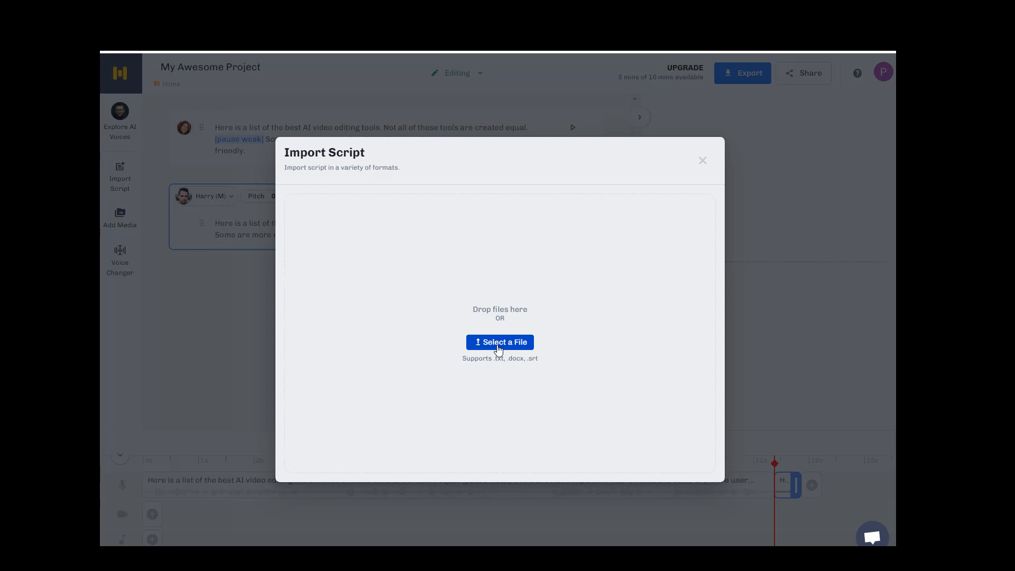
{"action": "left_click", "coordinate": [702, 161]}
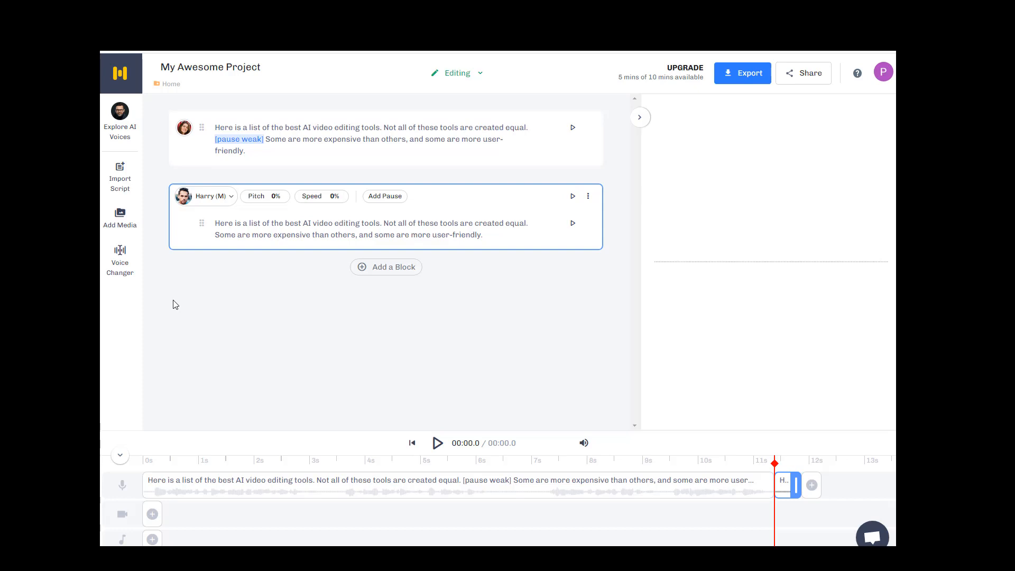
Open the stock music library, show the instrument filters and preview the track 1982 by Half Measure.
{"action": "left_click", "coordinate": [120, 217]}
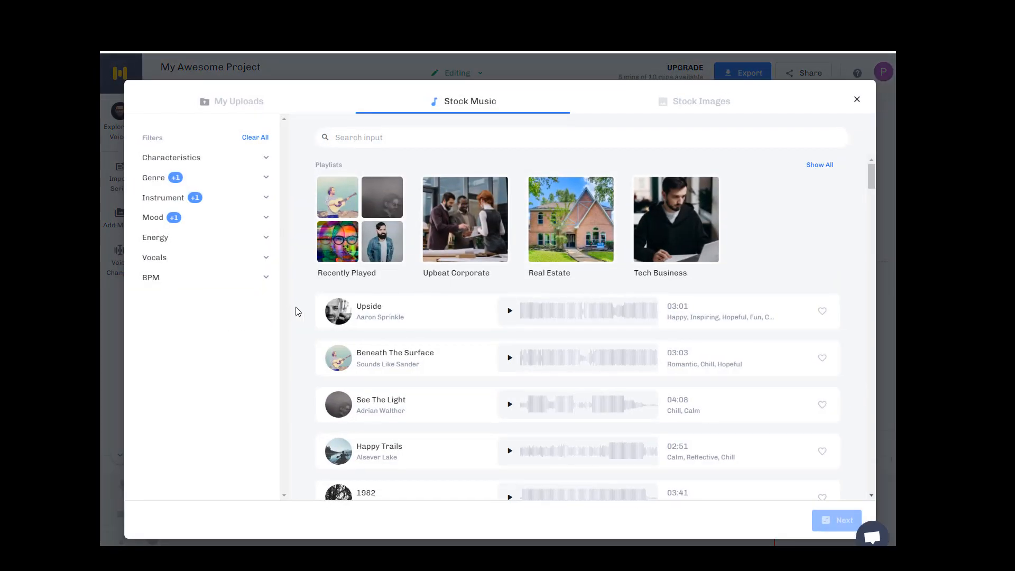
{"action": "left_click", "coordinate": [269, 199]}
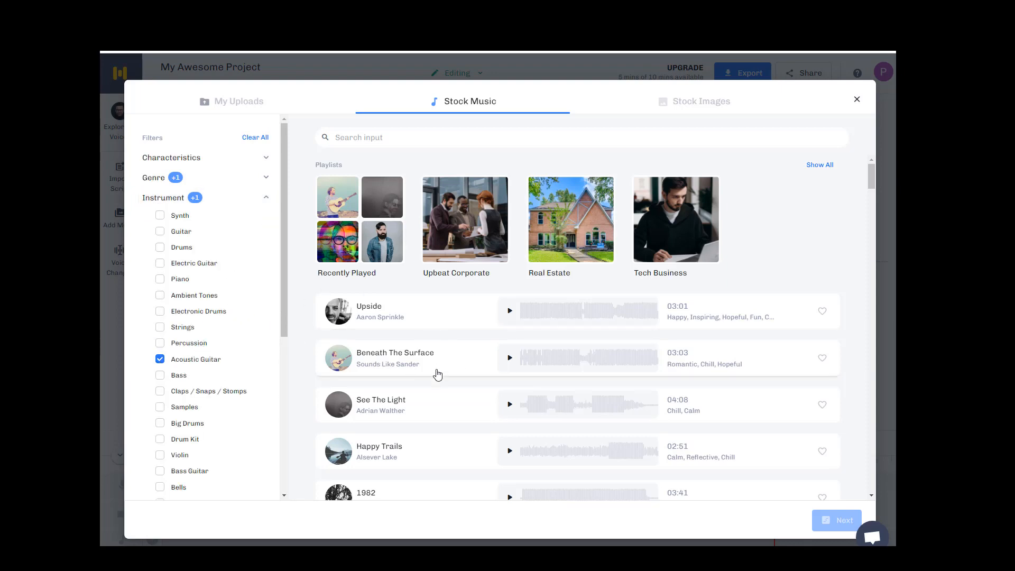
{"action": "scroll", "coordinate": [438, 375], "scroll_direction": "down", "scroll_amount": 3}
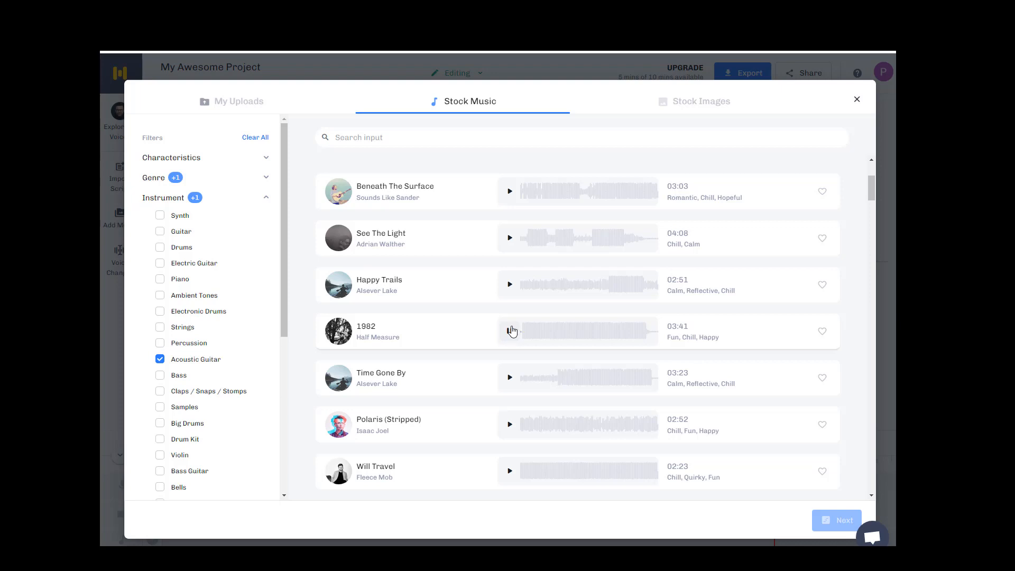
{"action": "left_click", "coordinate": [510, 330]}
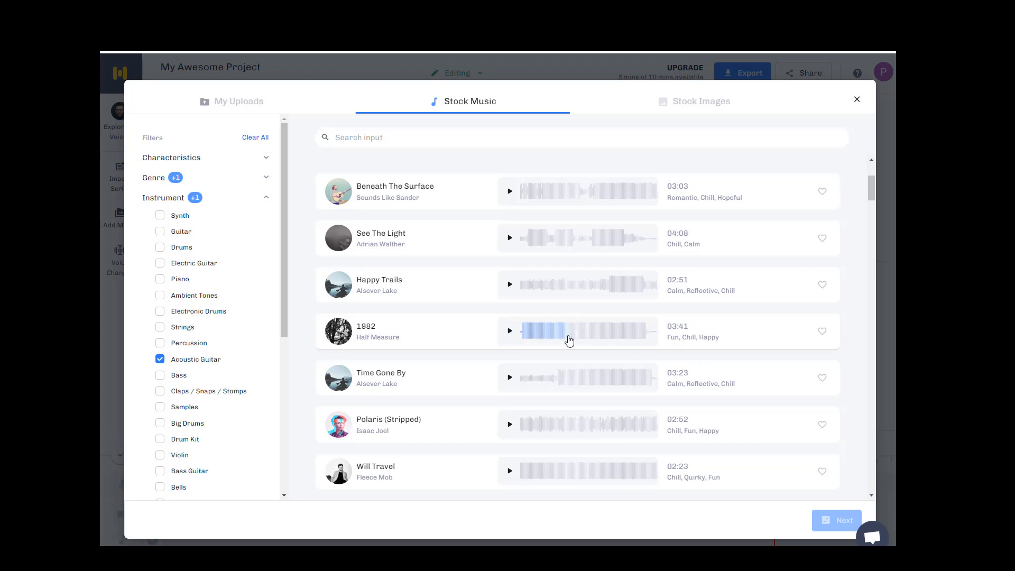
{"action": "left_click", "coordinate": [568, 334]}
{"action": "left_click", "coordinate": [510, 331]}
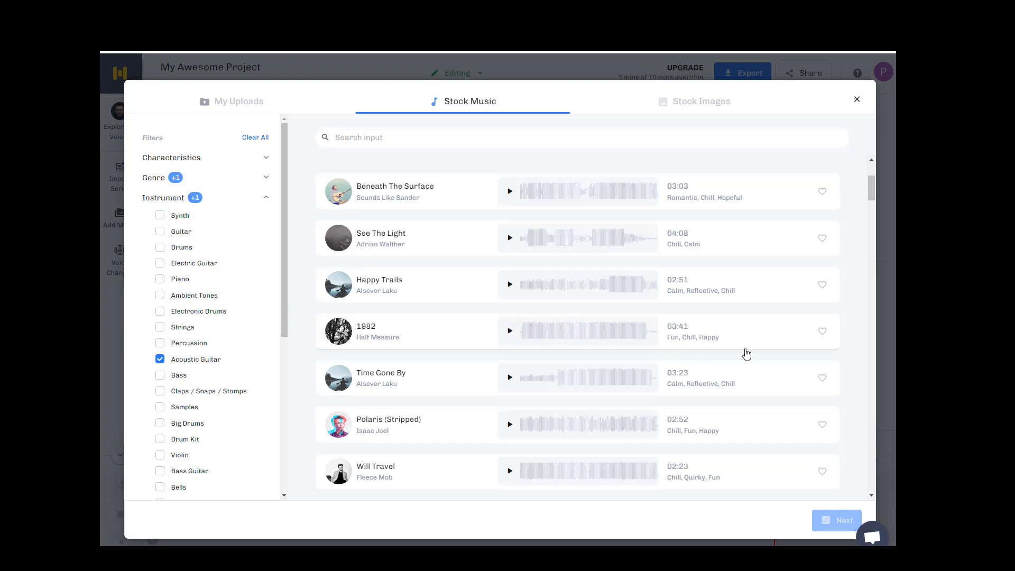
Select the stock track 1982 and add it to the project's timeline.
{"action": "left_click", "coordinate": [764, 328]}
{"action": "left_click", "coordinate": [837, 522]}
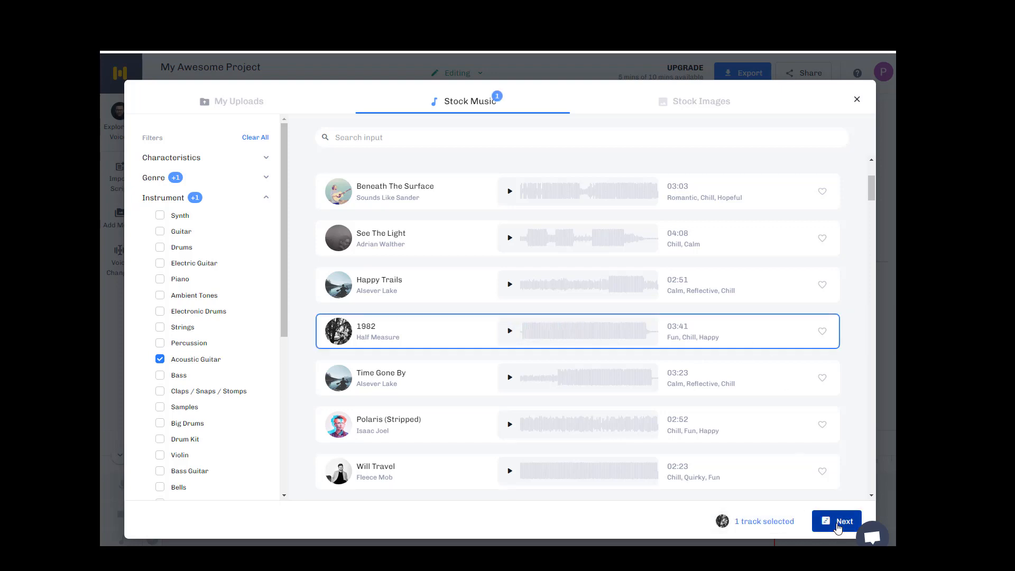
{"action": "left_click", "coordinate": [794, 358]}
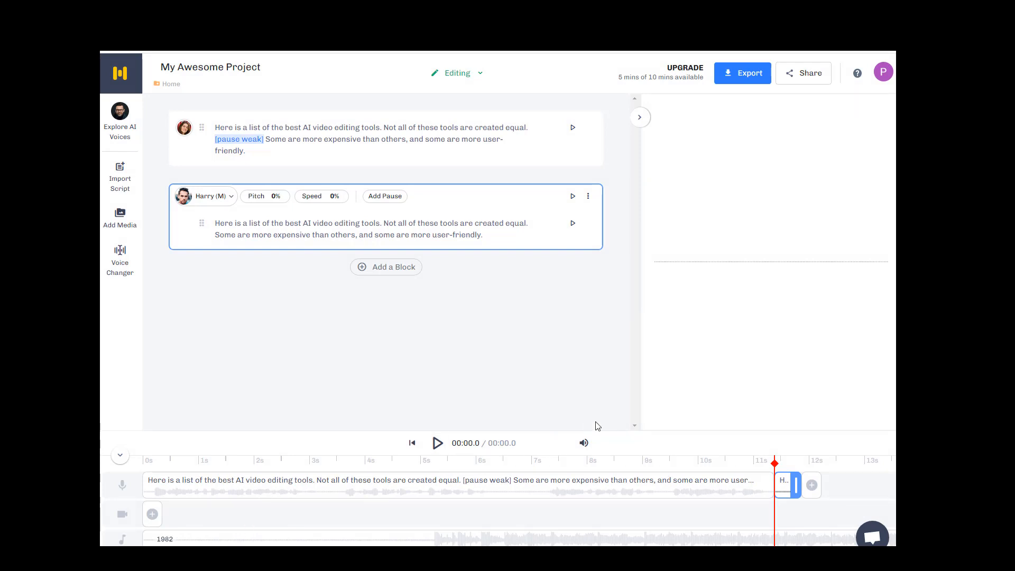
Open the volume mixer, toggle Auto Ducking and choose its High level, then close the mixer.
{"action": "left_click", "coordinate": [584, 445]}
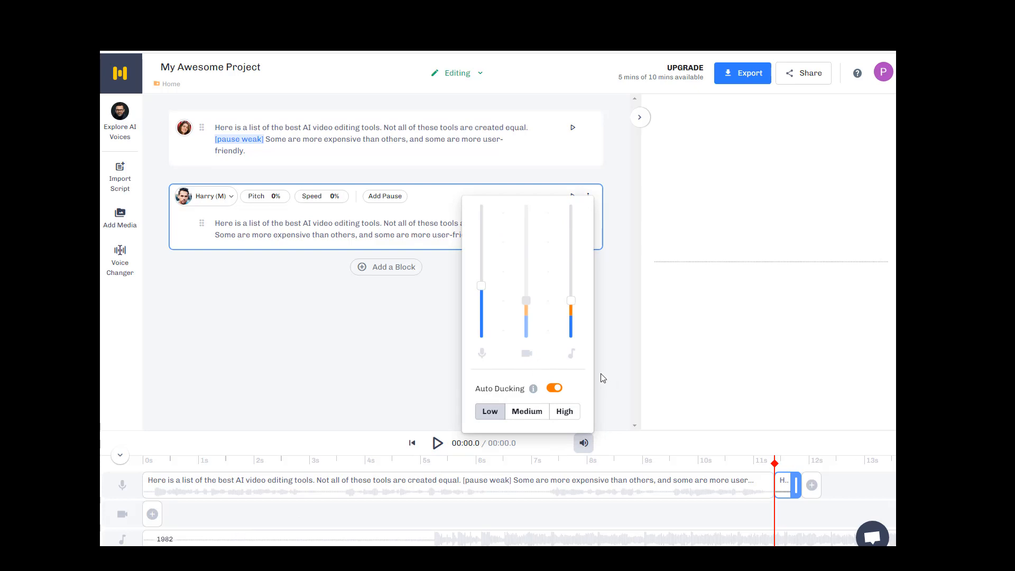
{"action": "left_click", "coordinate": [555, 388]}
{"action": "left_click", "coordinate": [564, 405]}
{"action": "left_click", "coordinate": [610, 392]}
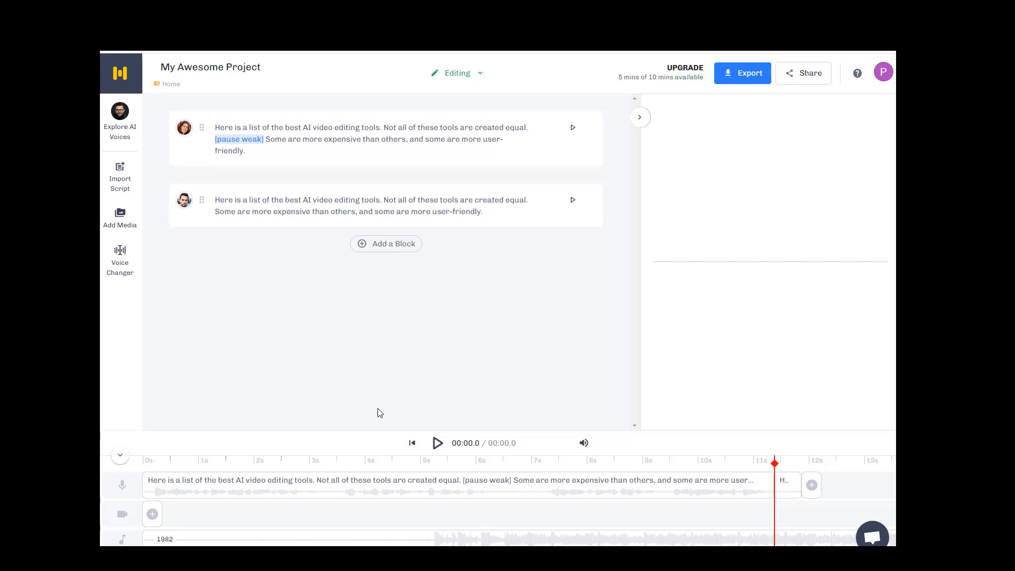
Open the media library from the timeline's video track, view the past uploads and close it.
{"action": "left_click", "coordinate": [153, 517]}
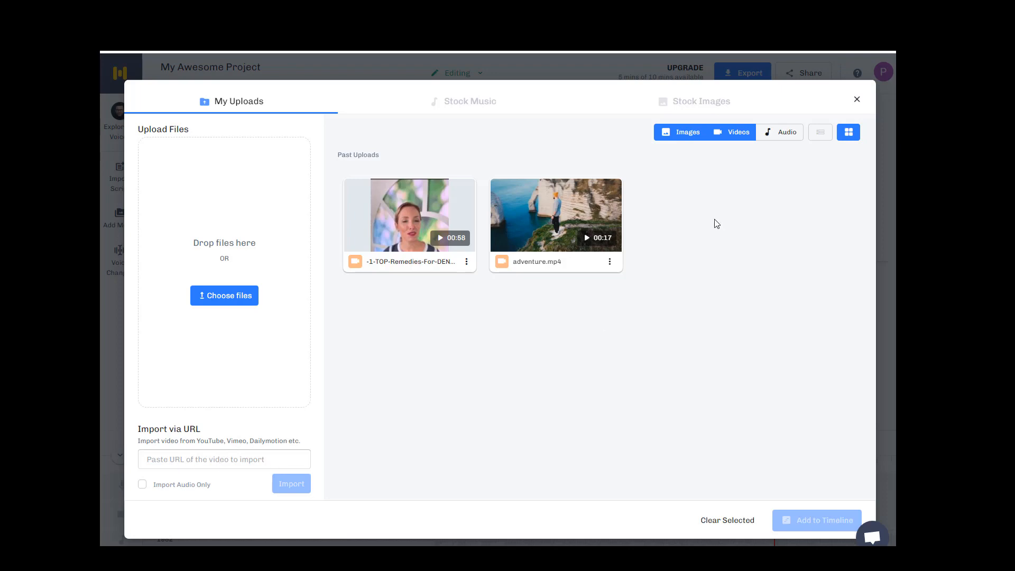
{"action": "left_click", "coordinate": [857, 99]}
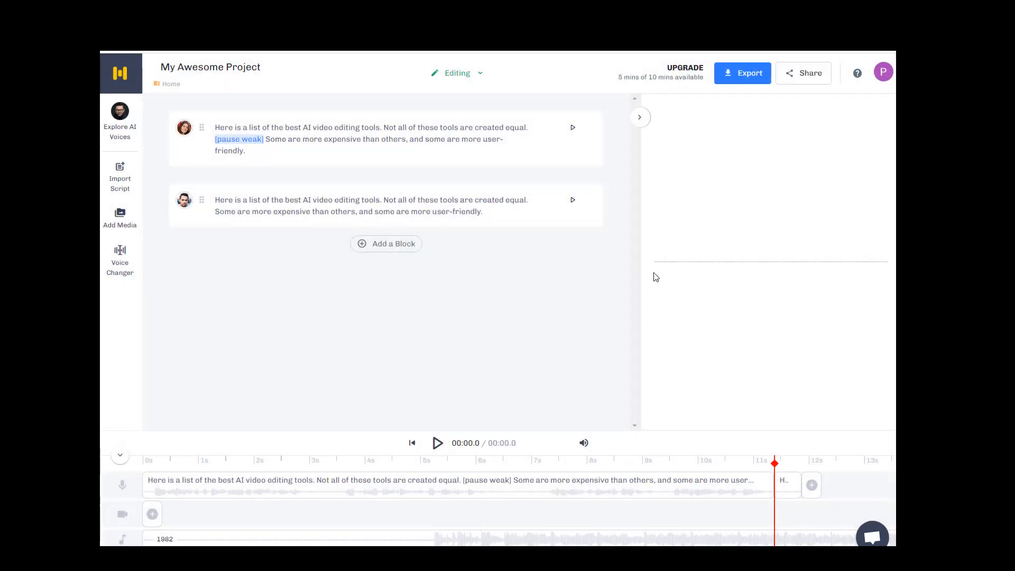